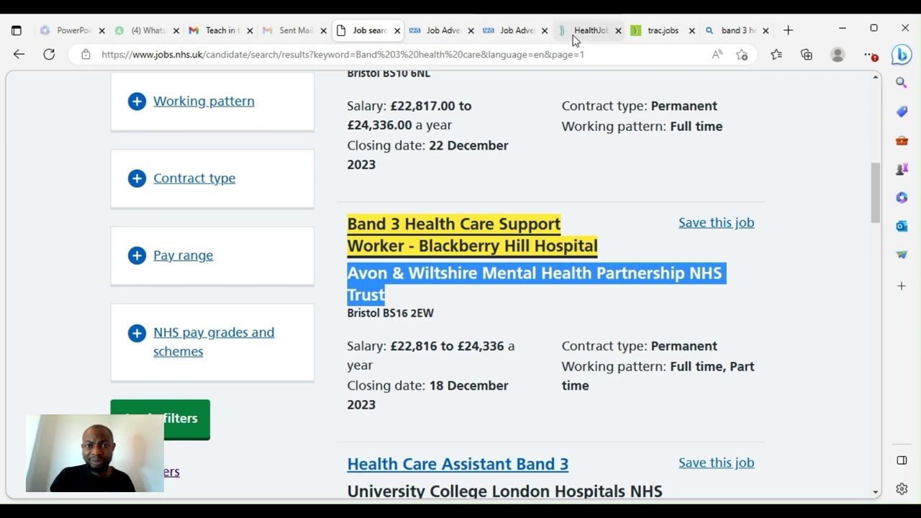
# Close the duplicate Job Advert tab and scroll through the Blackberry Hill advert's duties
pyautogui.click(471, 30)
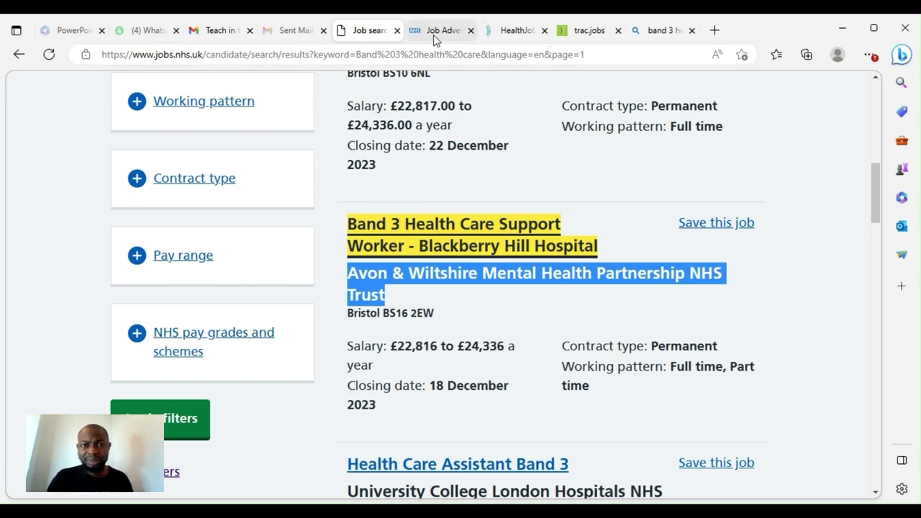
pyautogui.click(431, 32)
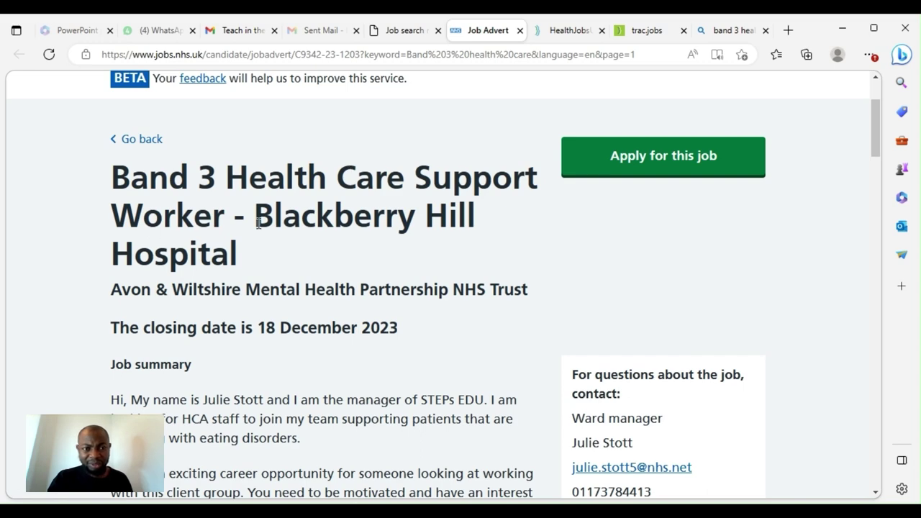
pyautogui.scroll(-3, 450, 220)
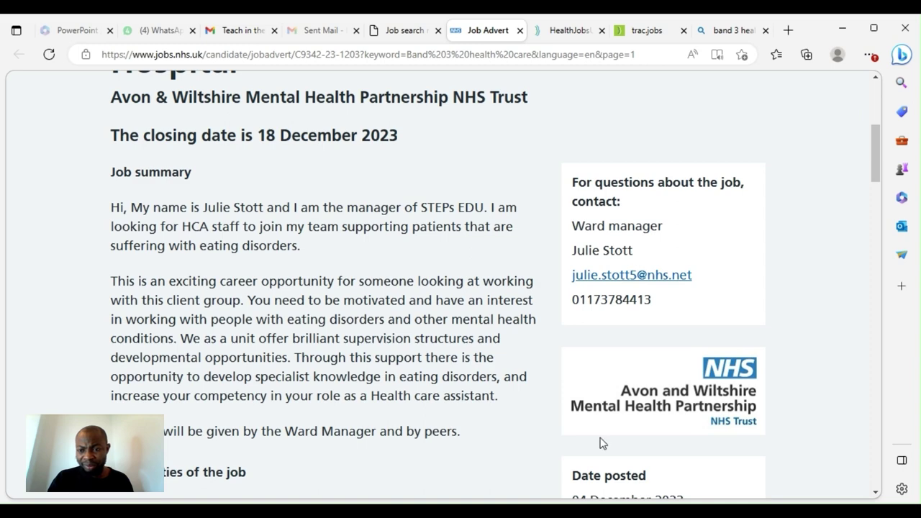
pyautogui.scroll(-5, 251, 242)
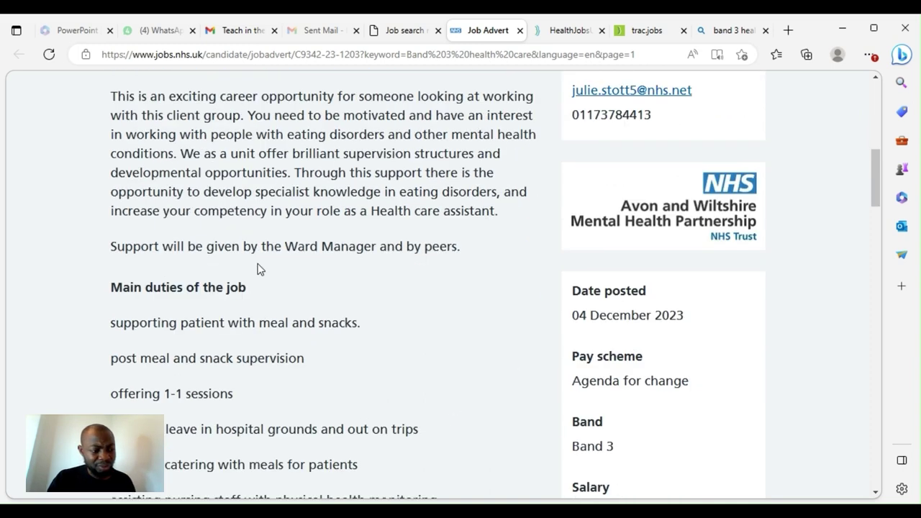
pyautogui.scroll(-10, 251, 283)
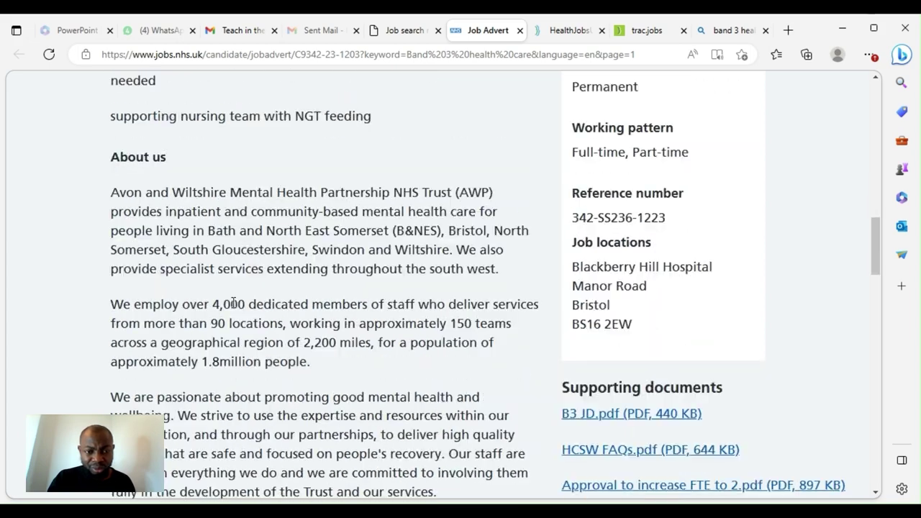
pyautogui.scroll(-7, 193, 259)
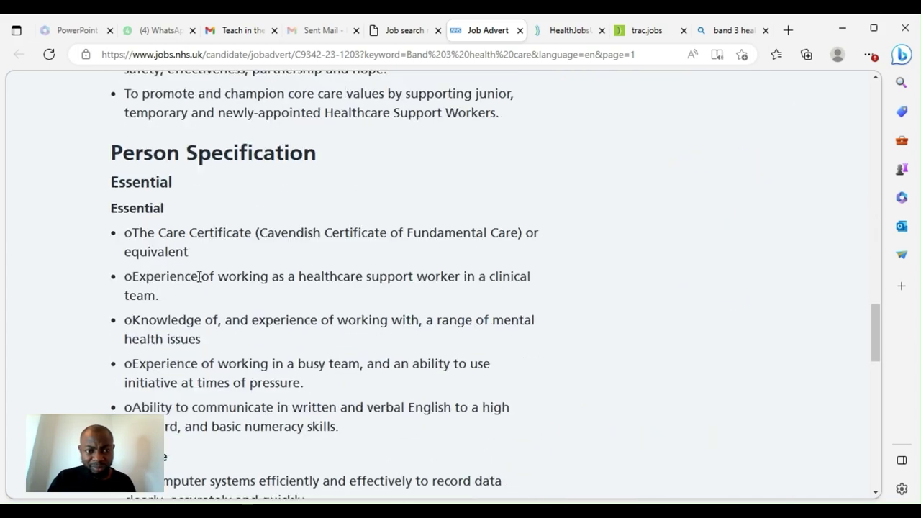
pyautogui.scroll(-5, 153, 291)
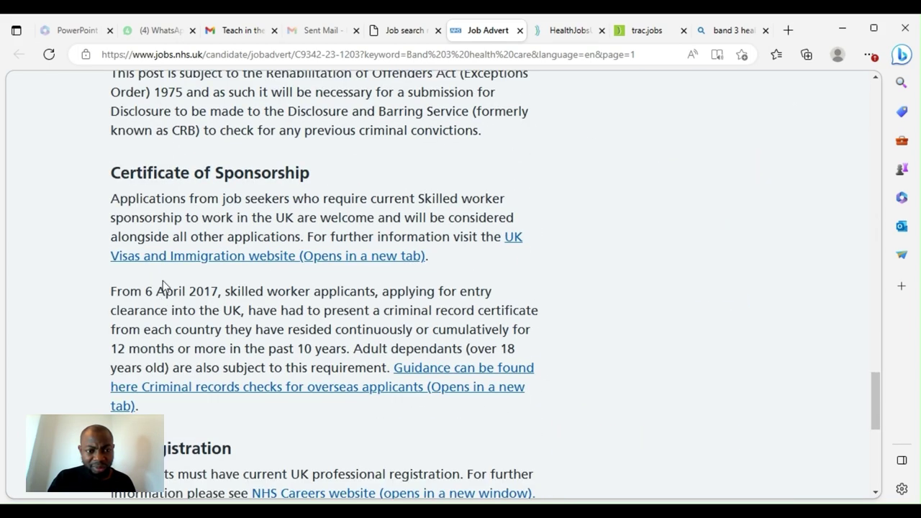
# Review the person specification, then start applying for the Blackberry Hill Band 3 job
pyautogui.moveTo(321, 176); pyautogui.dragTo(111, 181)
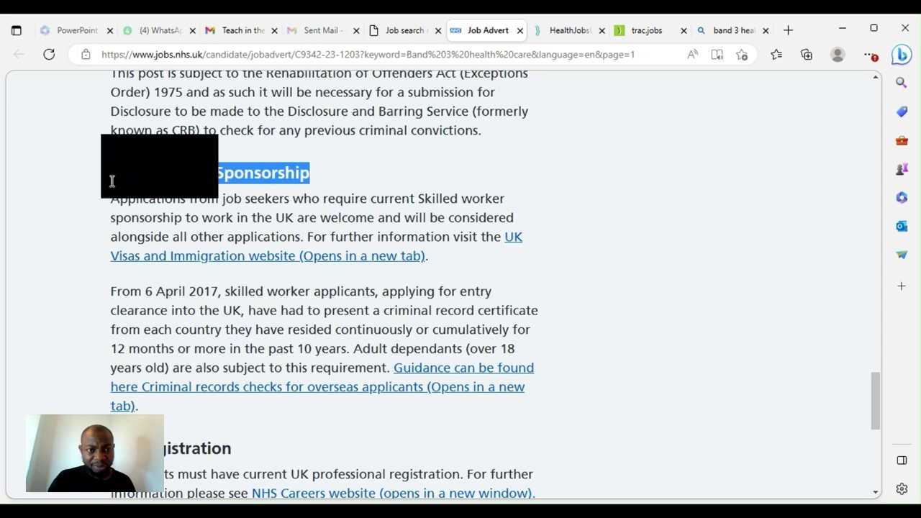
pyautogui.scroll(1, 315, 266)
pyautogui.scroll(9, 315, 267)
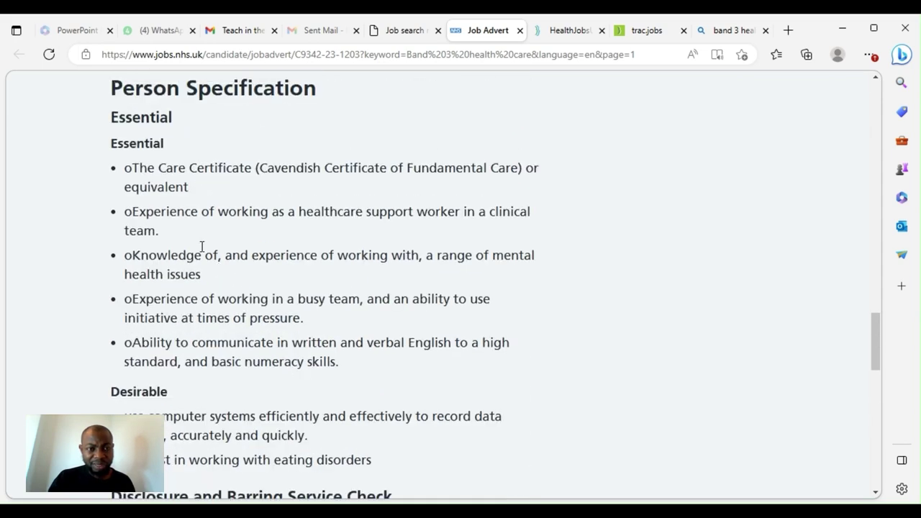
pyautogui.scroll(5, 152, 171)
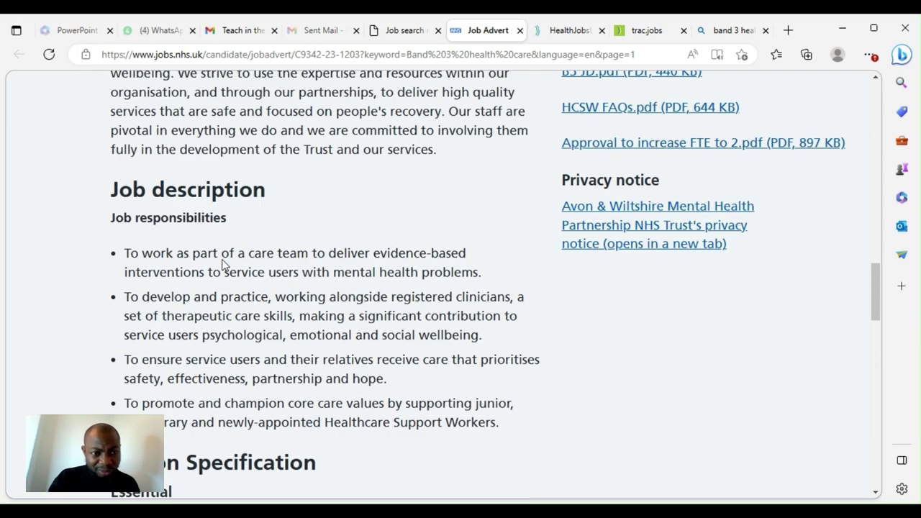
pyautogui.scroll(3, 213, 261)
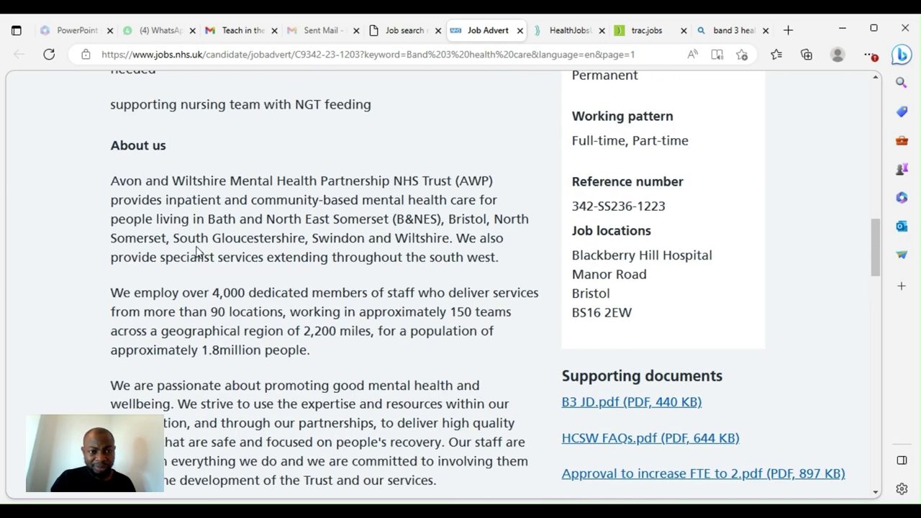
pyautogui.scroll(-4, 198, 259)
pyautogui.scroll(-5, 183, 284)
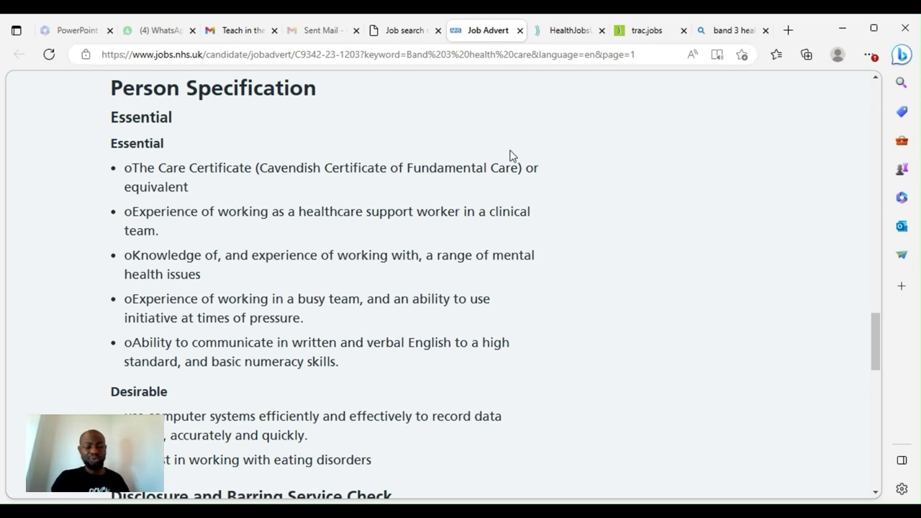
pyautogui.scroll(15, 765, 136)
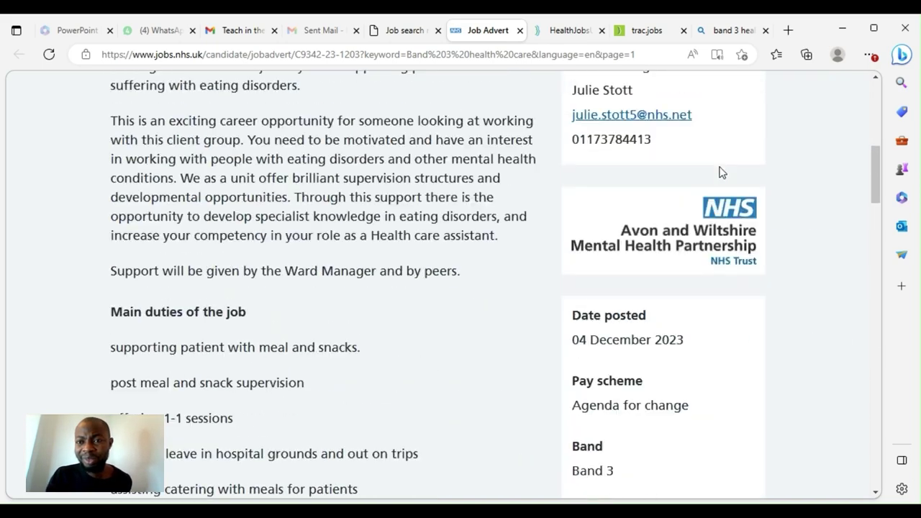
pyautogui.scroll(5, 722, 173)
pyautogui.click(657, 164)
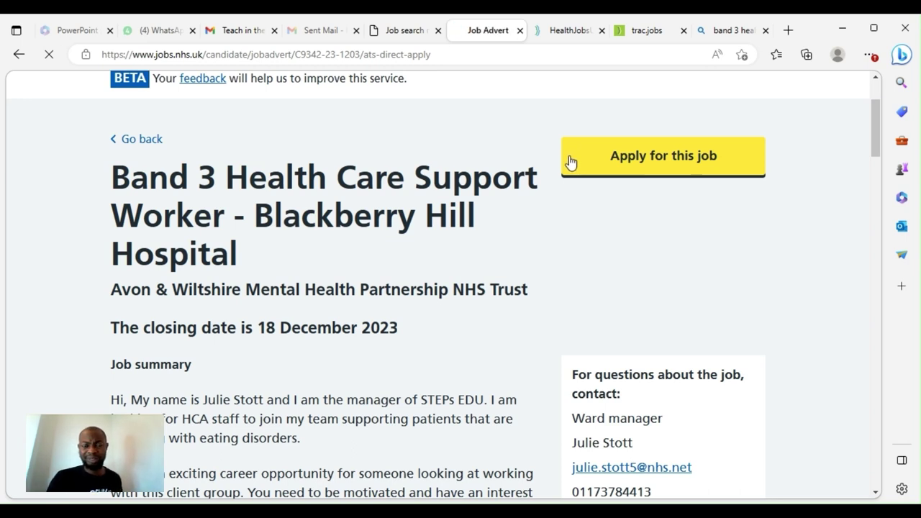
# Continue from NHS Jobs to the employer's Trac recruitment site
pyautogui.scroll(-2, 442, 237)
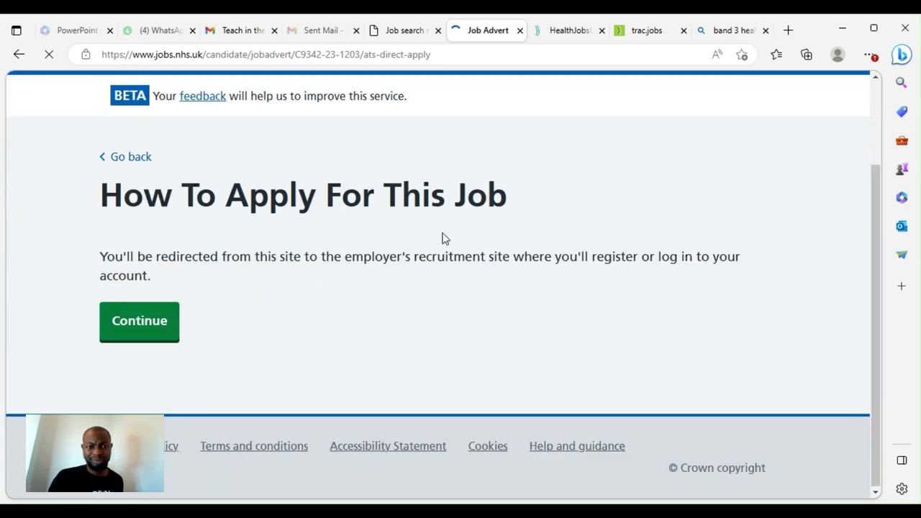
pyautogui.click(141, 330)
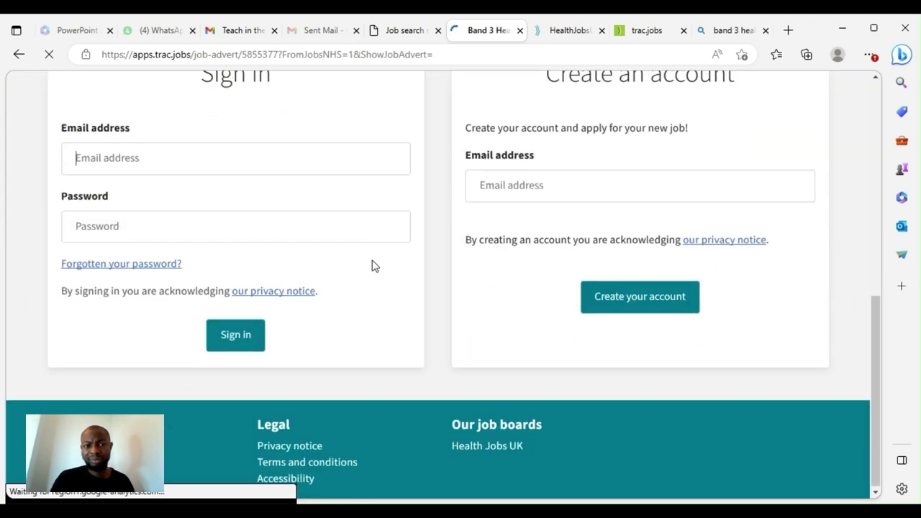
pyautogui.scroll(2, 144, 252)
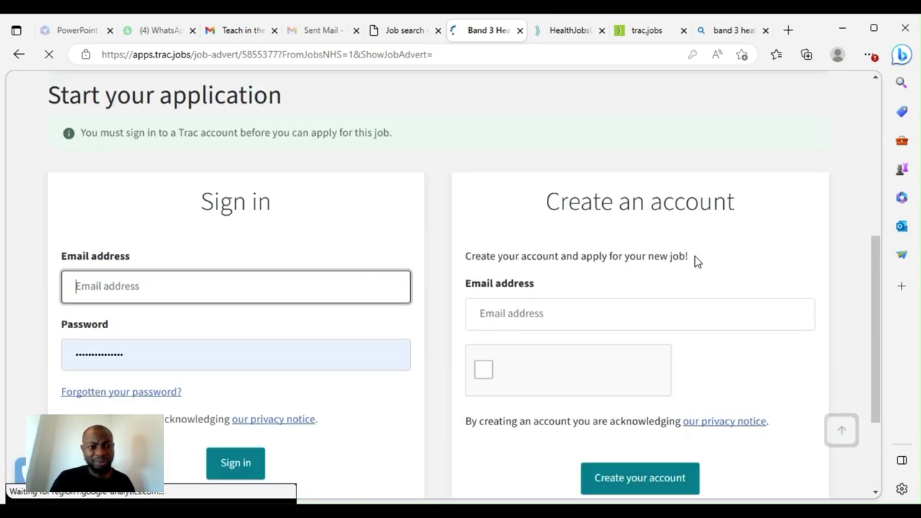
pyautogui.scroll(5, 711, 263)
pyautogui.scroll(-3, 524, 266)
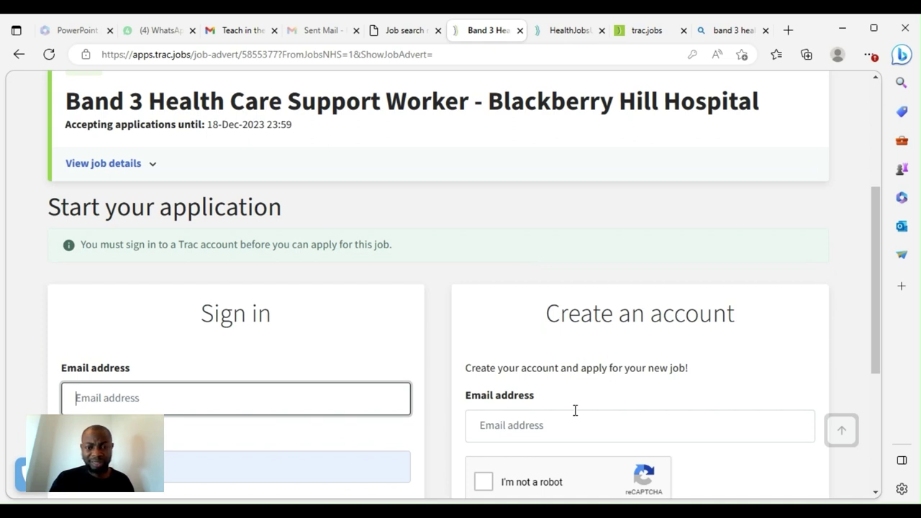
# Sign in to Trac with the saved email and password, which gets rejected
pyautogui.click(209, 404)
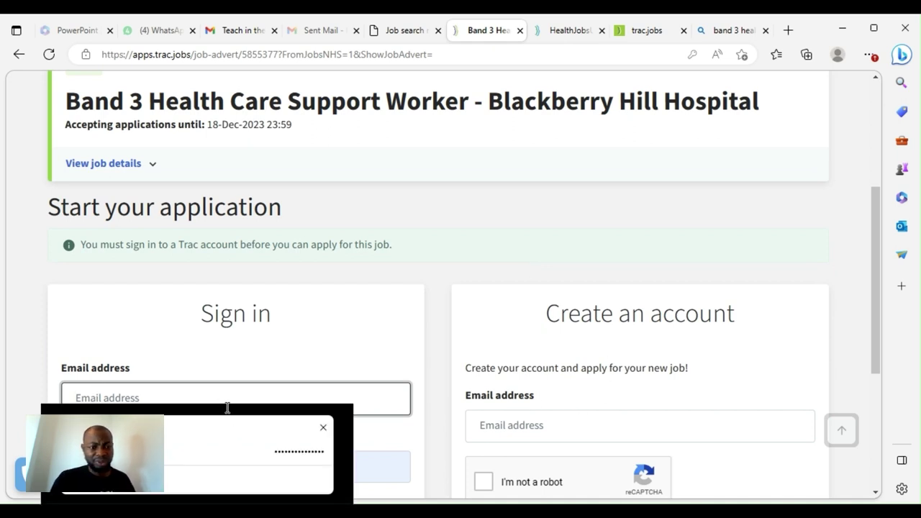
pyautogui.click(228, 401)
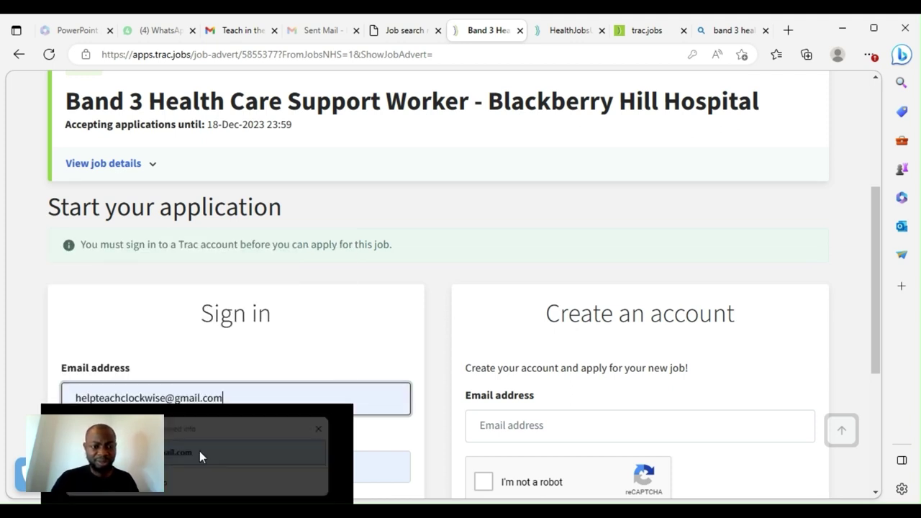
pyautogui.click(199, 451)
pyautogui.scroll(-2, 255, 400)
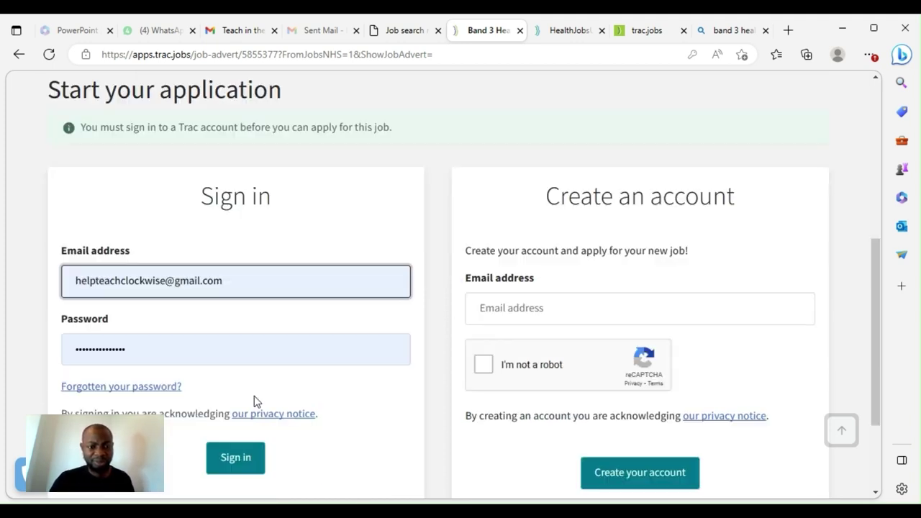
pyautogui.click(236, 452)
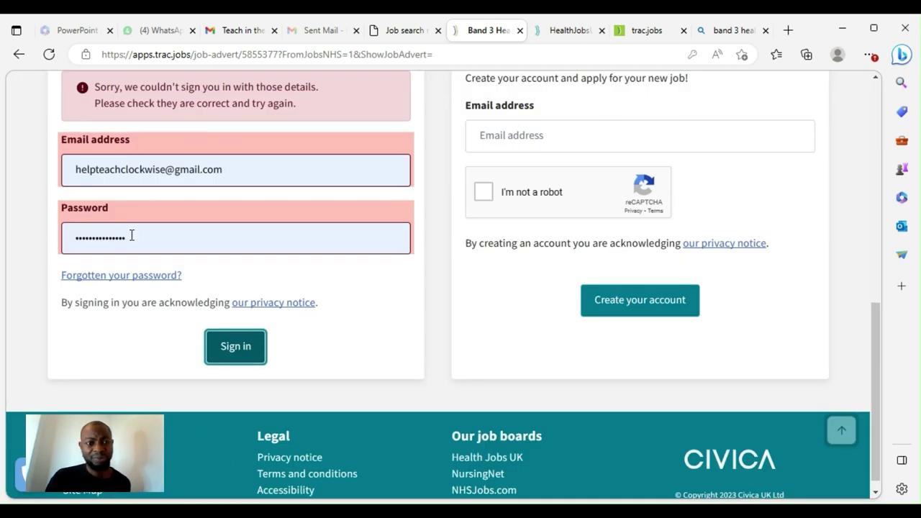
pyautogui.click(132, 235)
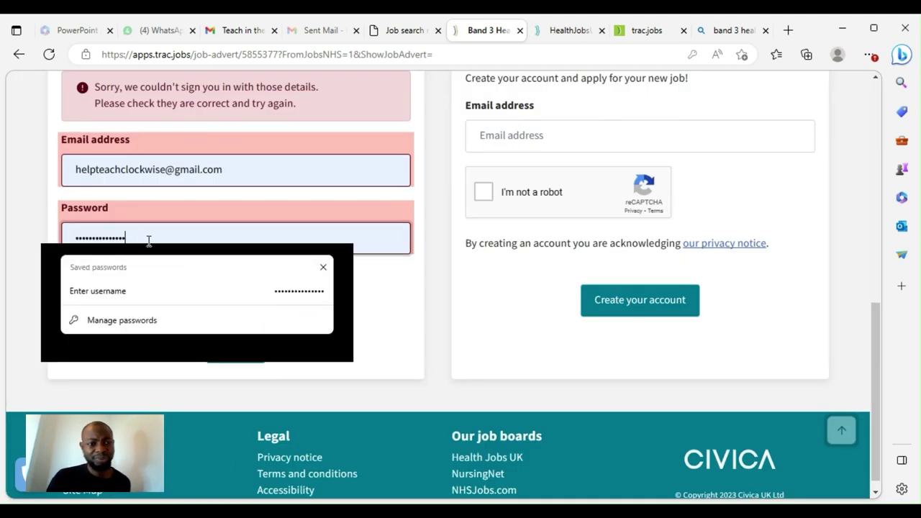
# Retype the rejected password and retry signing in twice
pyautogui.moveTo(149, 239); pyautogui.dragTo(45, 251)
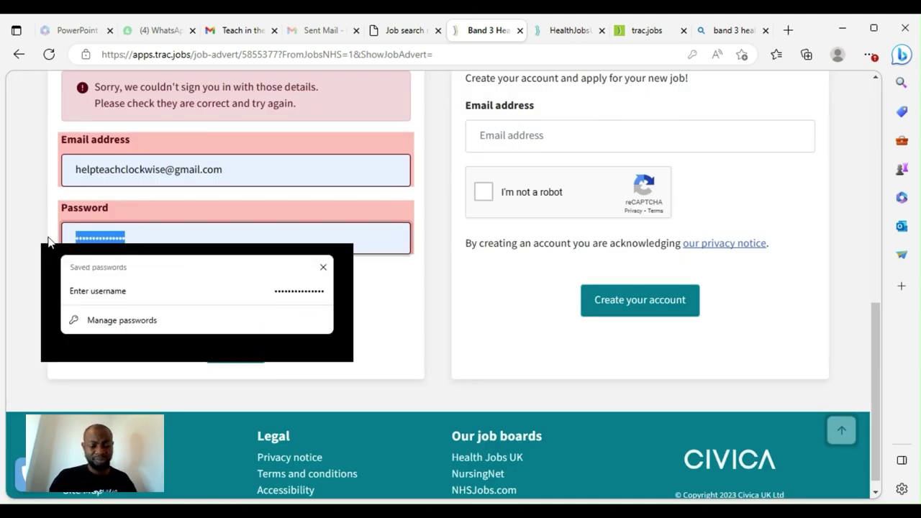
pyautogui.write('••')
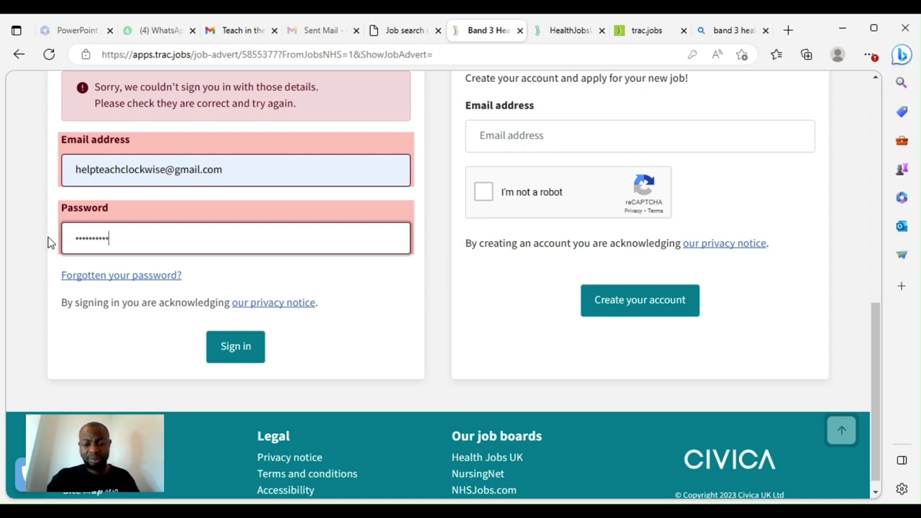
pyautogui.press('Return')
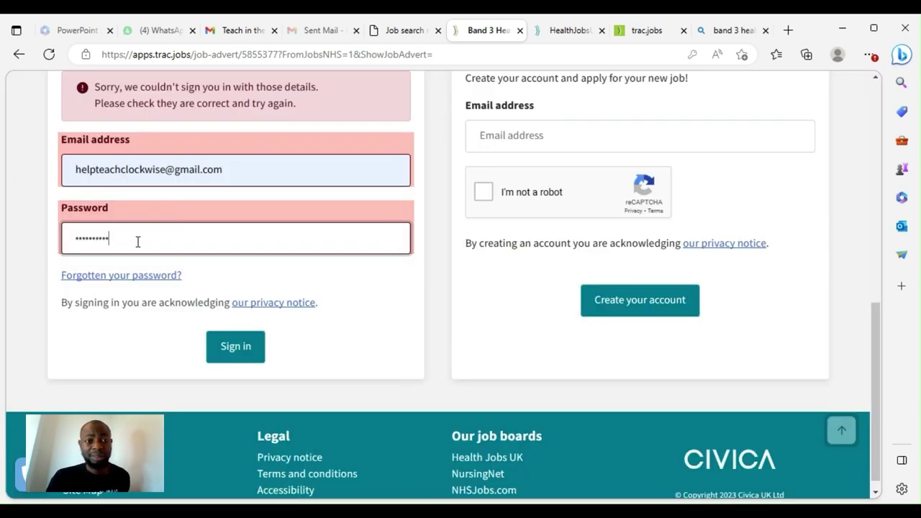
pyautogui.moveTo(137, 242); pyautogui.dragTo(41, 237)
pyautogui.write('•')
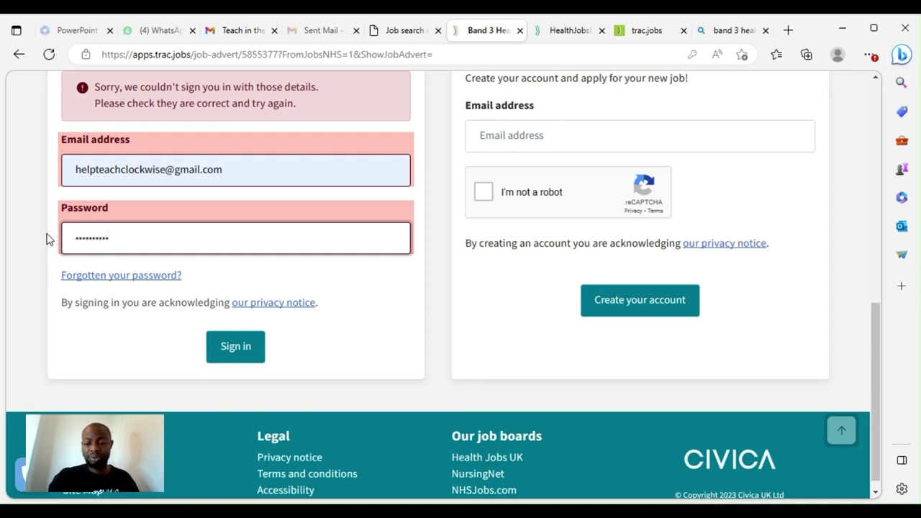
pyautogui.press('Return')
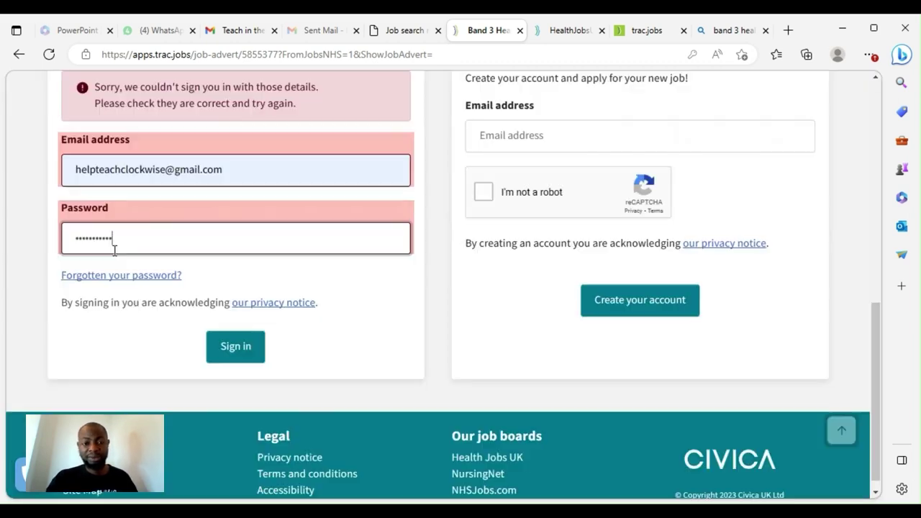
pyautogui.scroll(2, 531, 269)
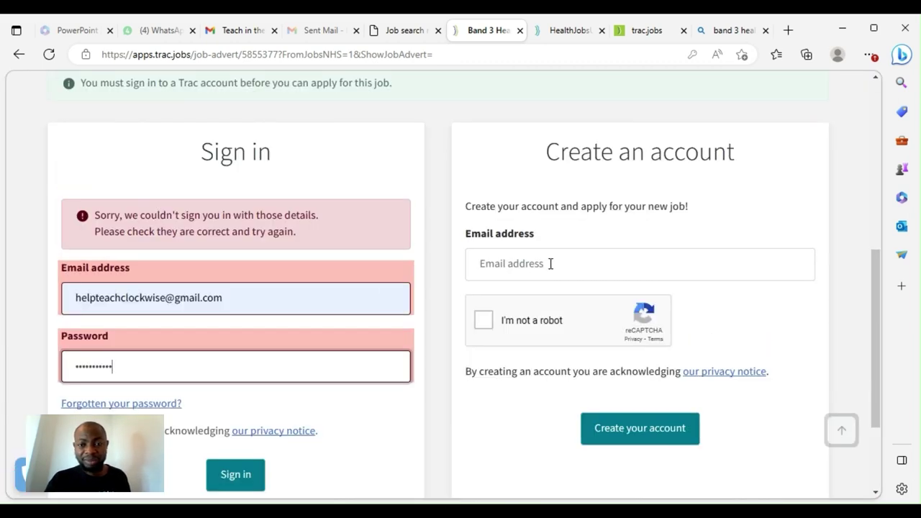
# Request a new Trac account with the saved email, ticking I'm not a robot
pyautogui.click(550, 264)
pyautogui.click(758, 311)
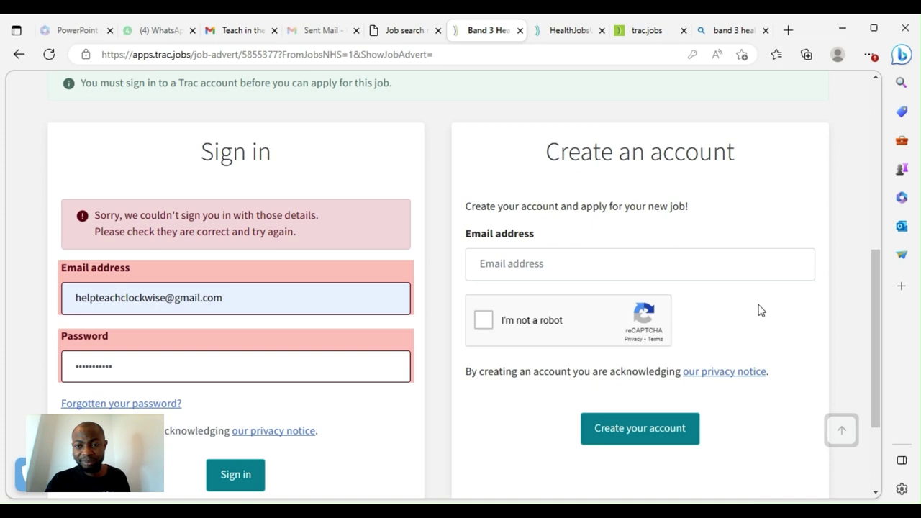
pyautogui.click(483, 320)
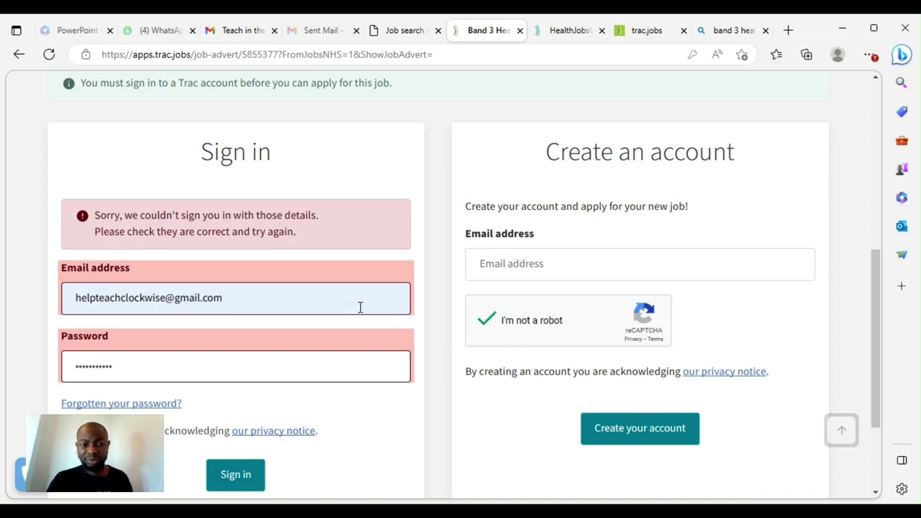
pyautogui.click(504, 271)
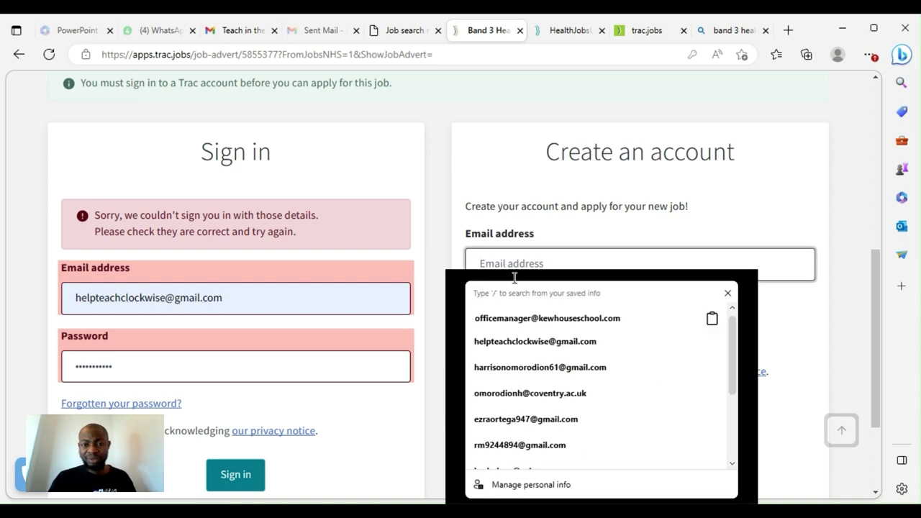
pyautogui.click(544, 353)
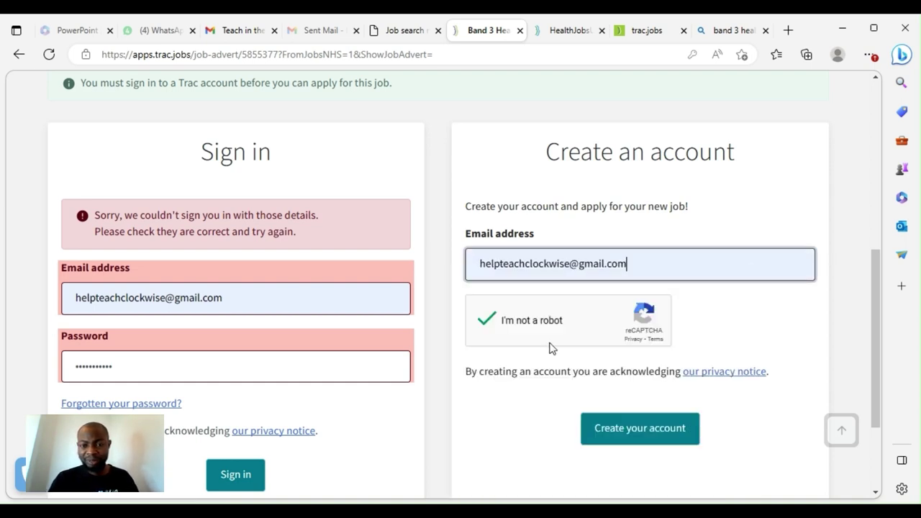
pyautogui.click(623, 432)
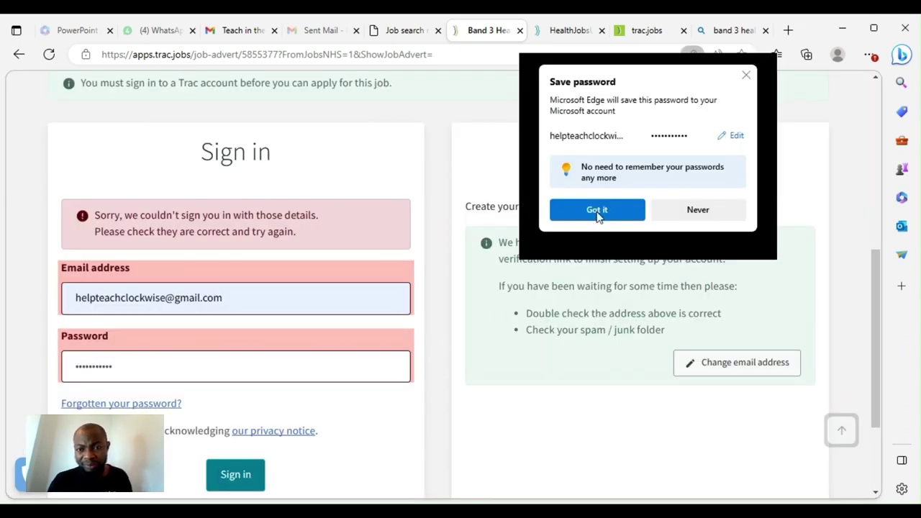
# In Gmail, refresh the inbox and open the 'Creating your account on Trac' email
pyautogui.click(243, 30)
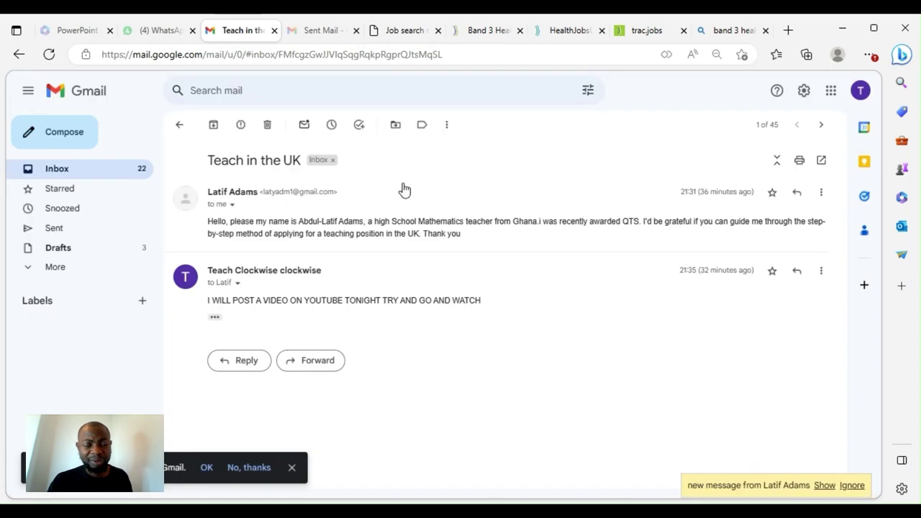
pyautogui.click(72, 172)
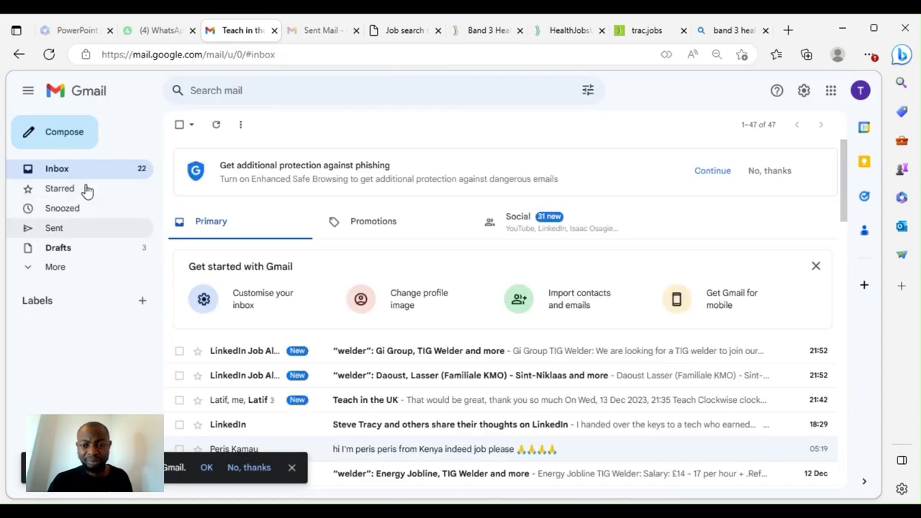
pyautogui.scroll(-1, 327, 356)
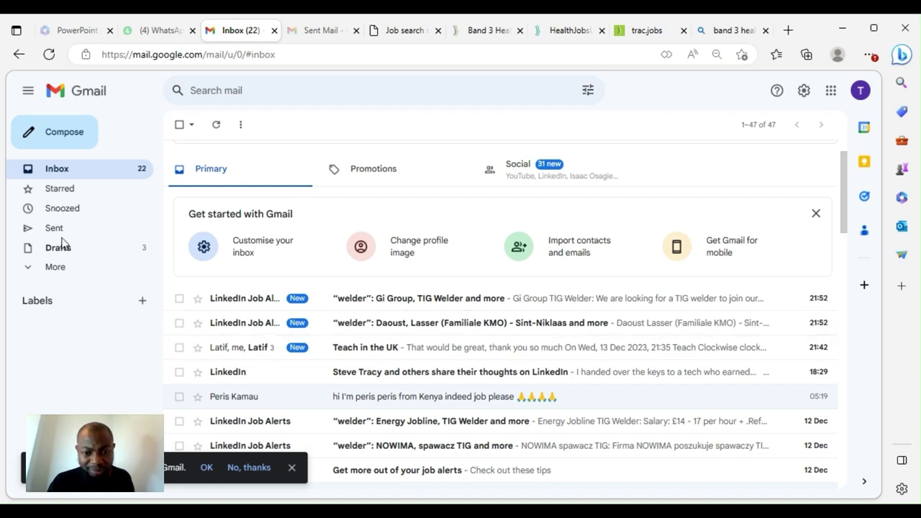
pyautogui.click(57, 174)
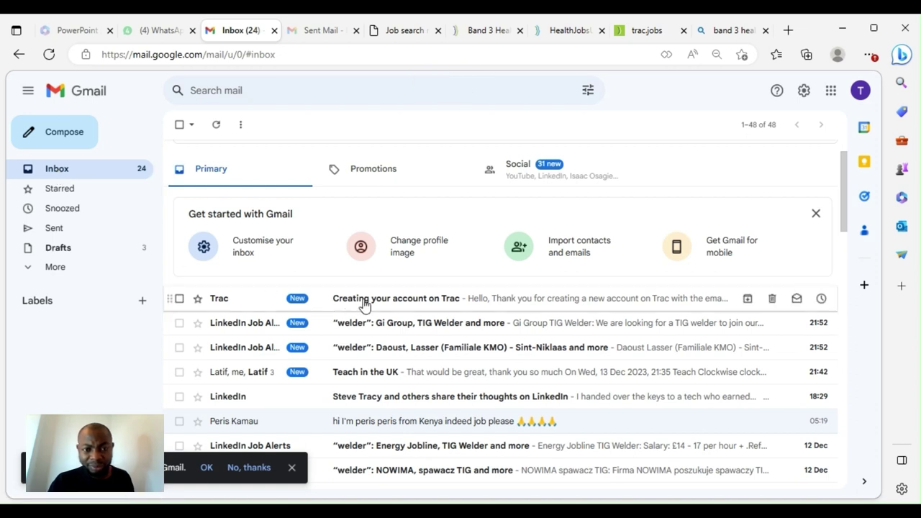
pyautogui.click(381, 306)
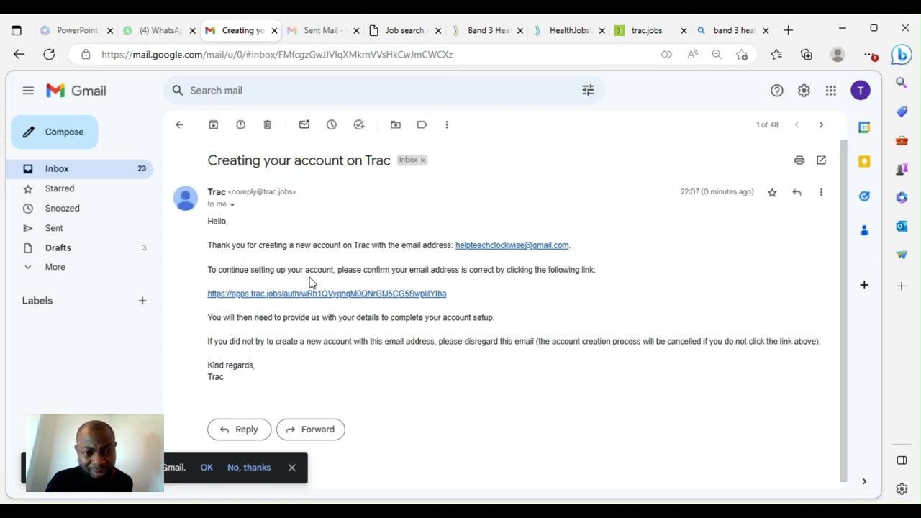
# Follow the verification link, then enter and confirm a new Trac account password
pyautogui.click(350, 295)
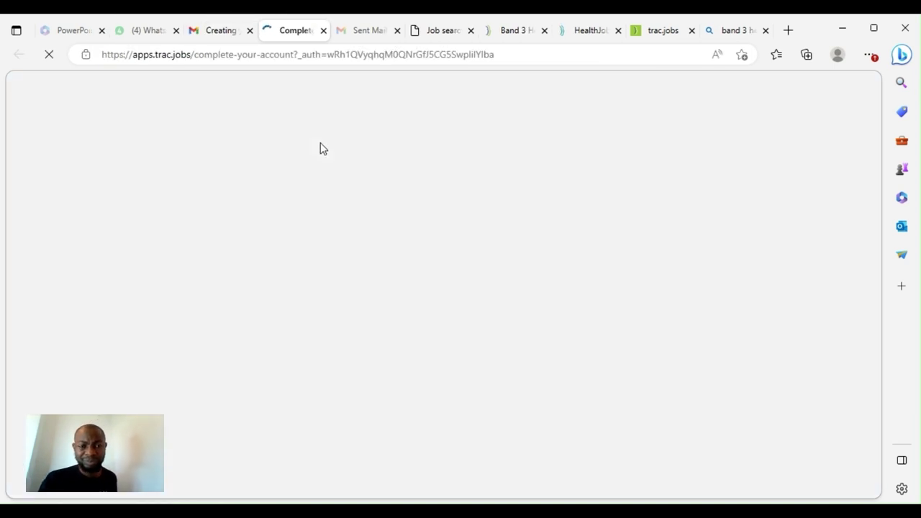
pyautogui.scroll(-2, 421, 317)
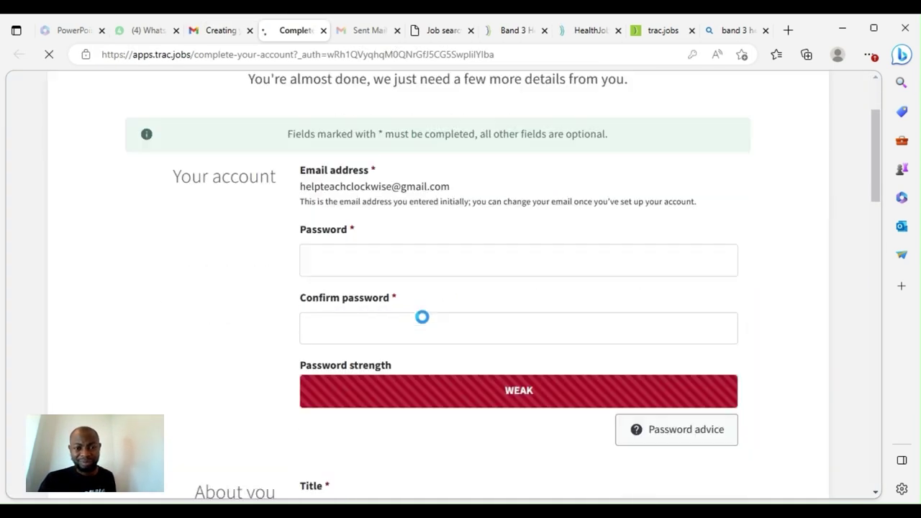
pyautogui.click(368, 261)
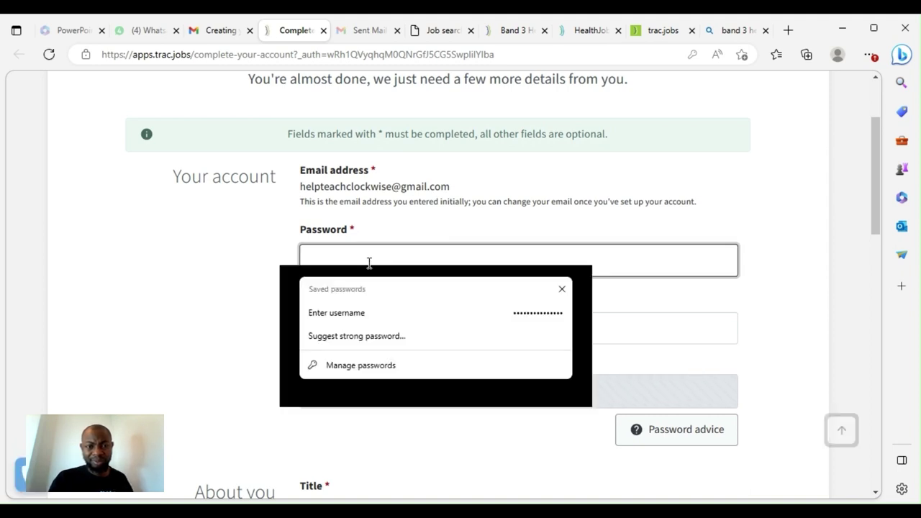
pyautogui.write('••')
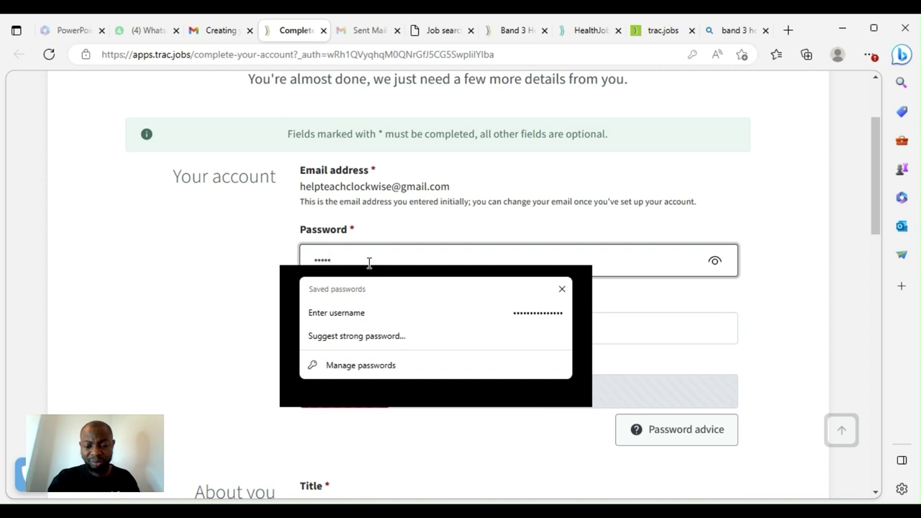
pyautogui.write('••••••••')
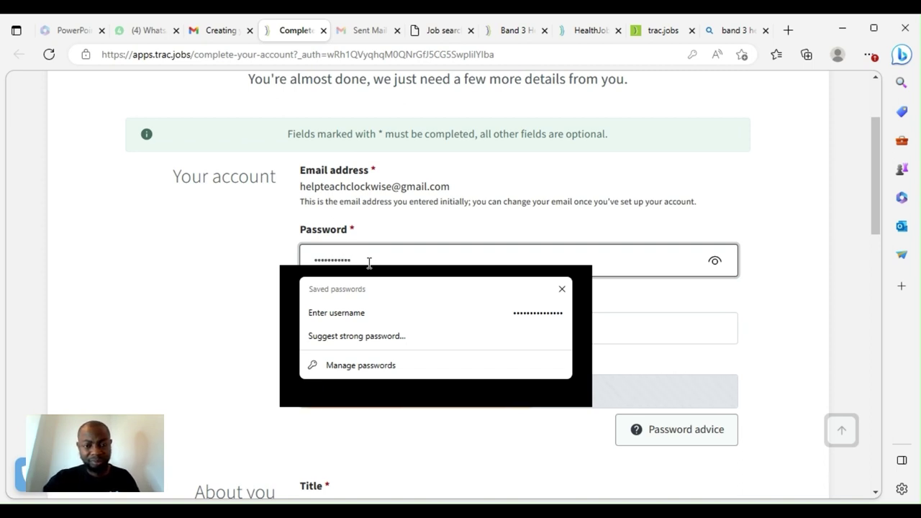
pyautogui.click(659, 328)
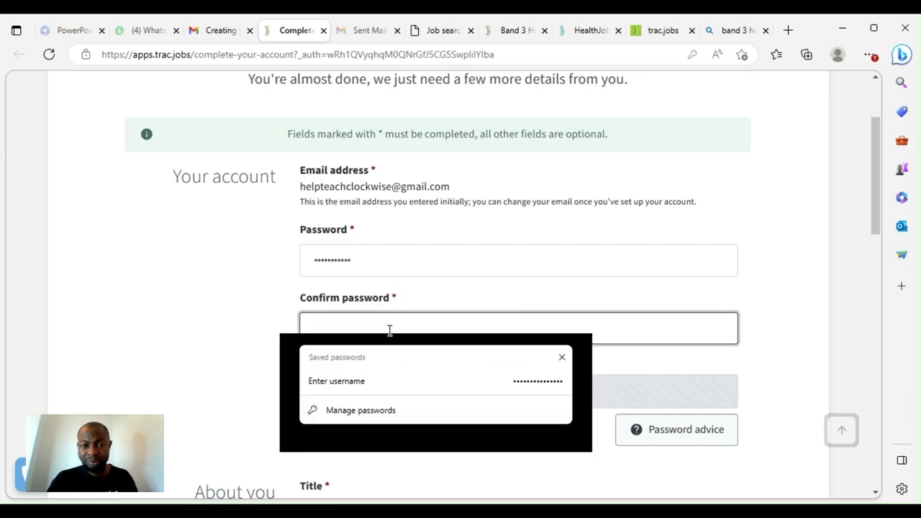
pyautogui.write('•')
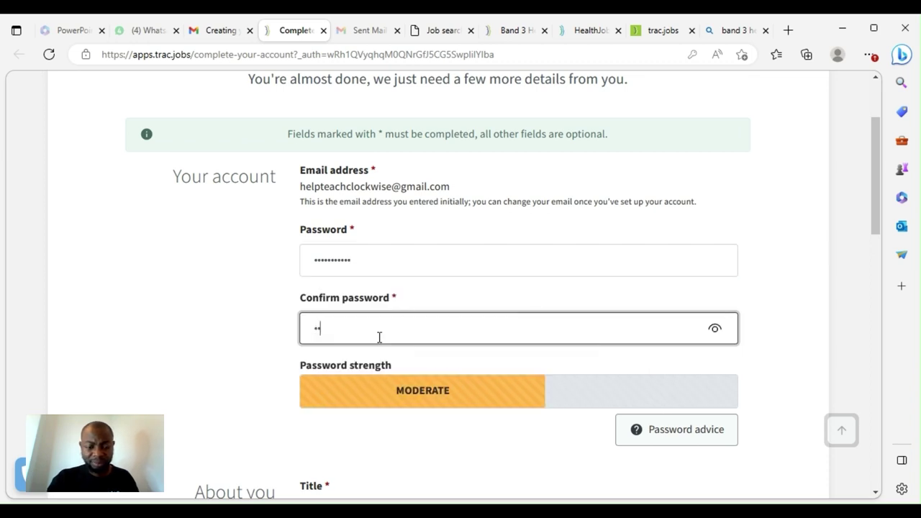
pyautogui.write('••••••')
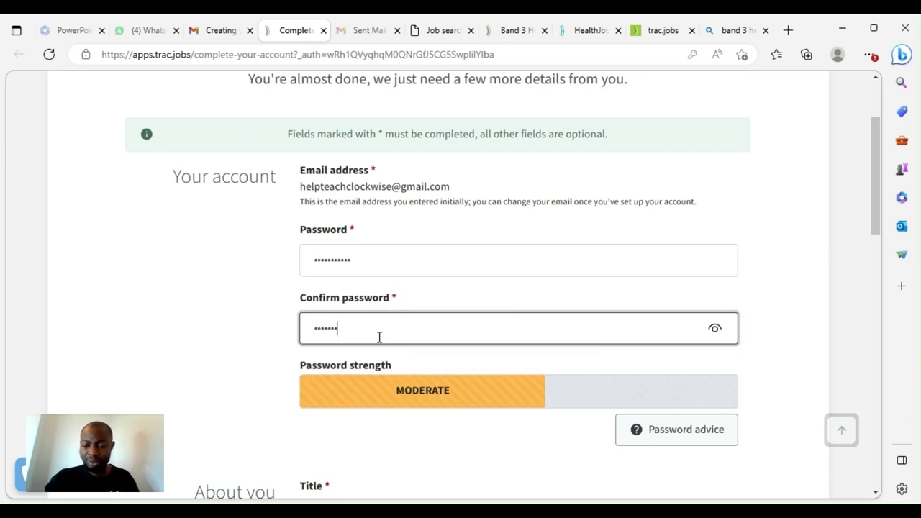
pyautogui.write('••')
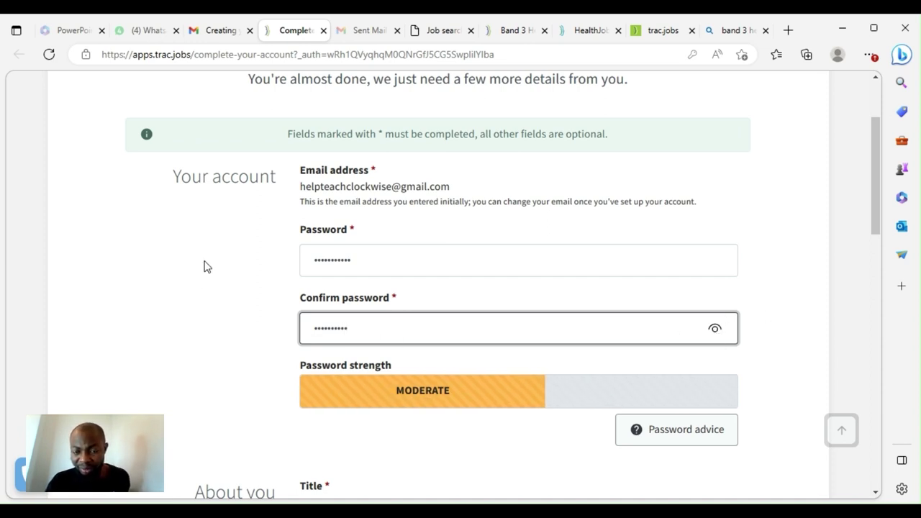
pyautogui.scroll(-2, 566, 389)
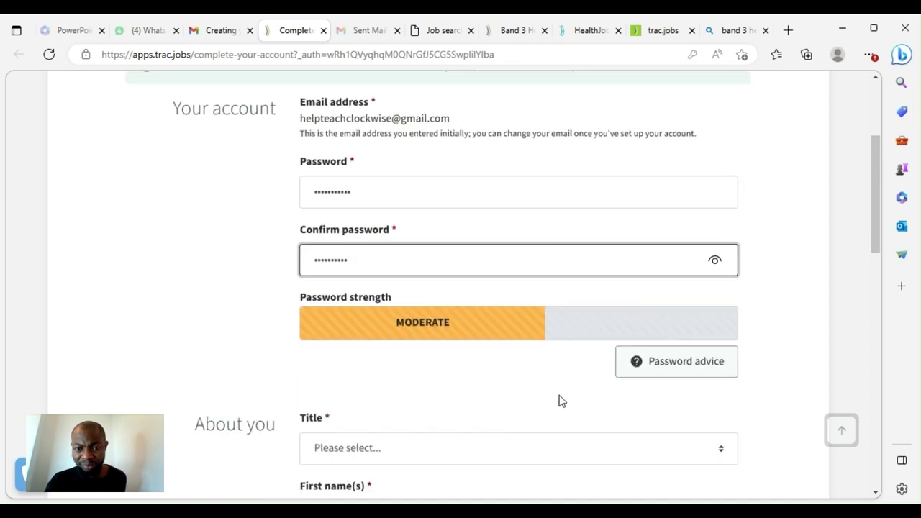
# Set the title to Mr and enter the applicant's first name
pyautogui.scroll(-2, 564, 292)
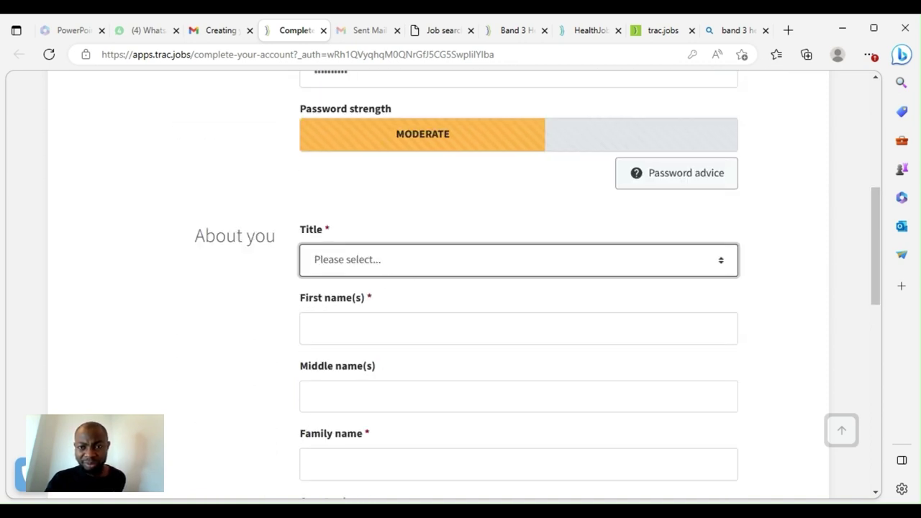
pyautogui.click(358, 324)
pyautogui.click(357, 328)
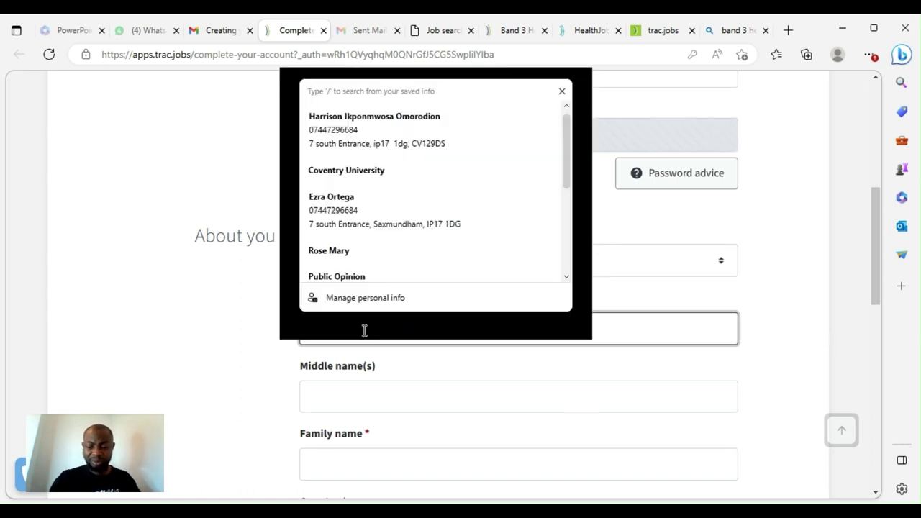
pyautogui.write('H')
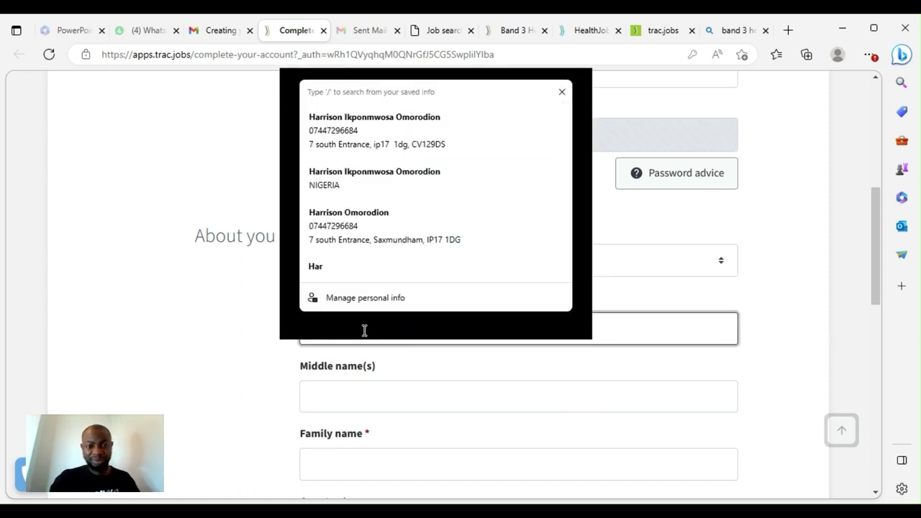
pyautogui.press('Escape')
pyautogui.click(364, 330)
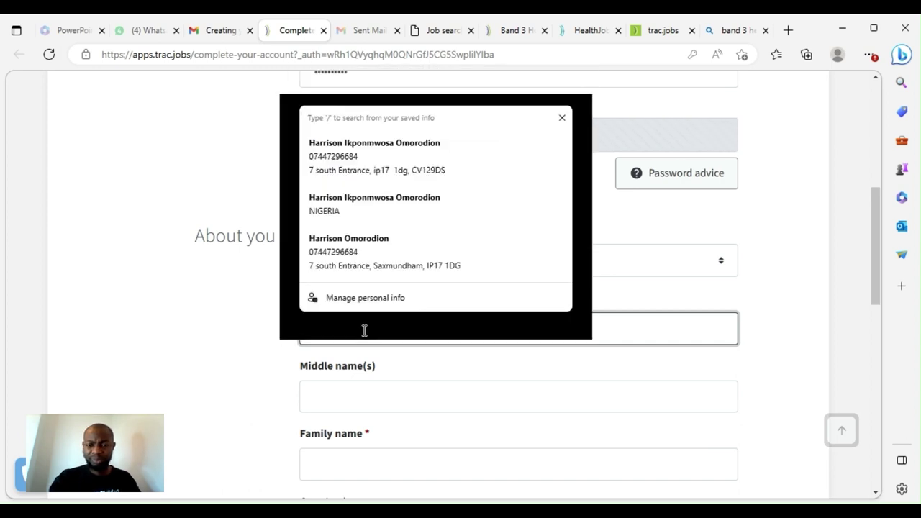
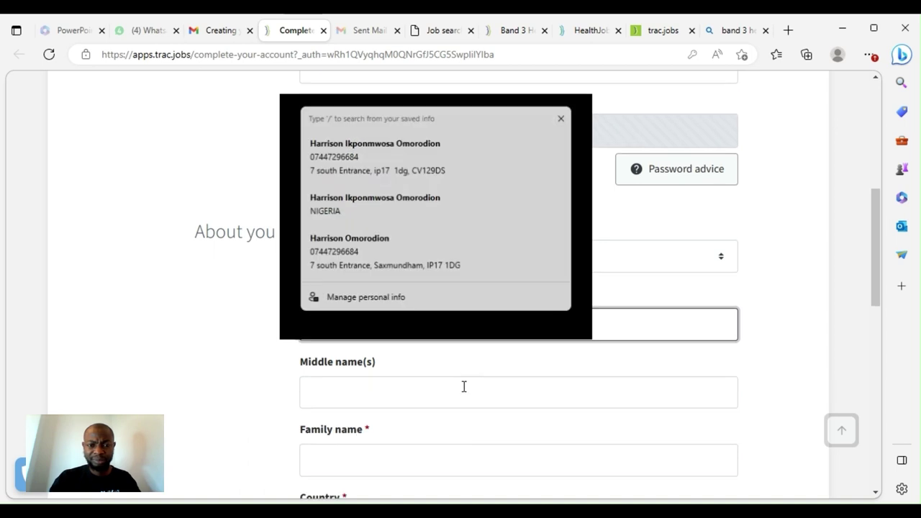
pyautogui.scroll(-2, 463, 385)
# Enter the applicant's family name and set the country to United Kingdom
pyautogui.click(354, 333)
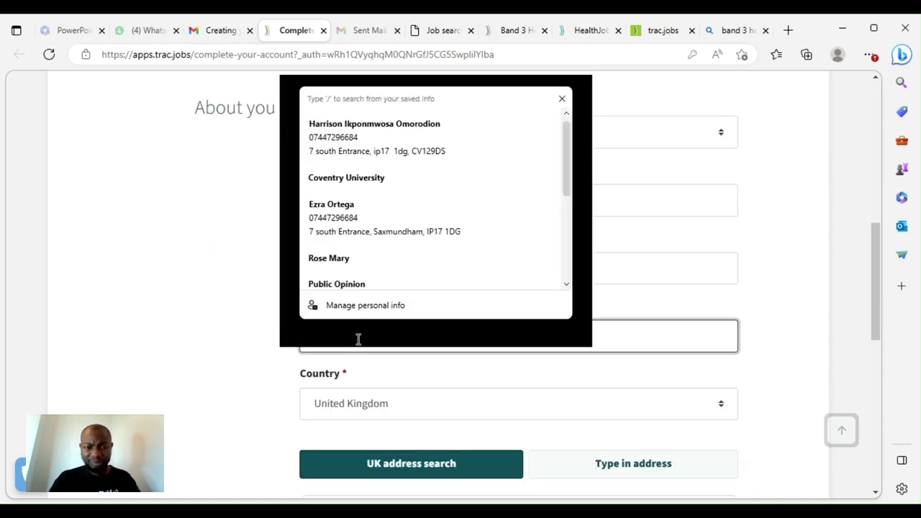
pyautogui.write('ok')
pyautogui.press('BackSpace')
pyautogui.press('BackSpace')
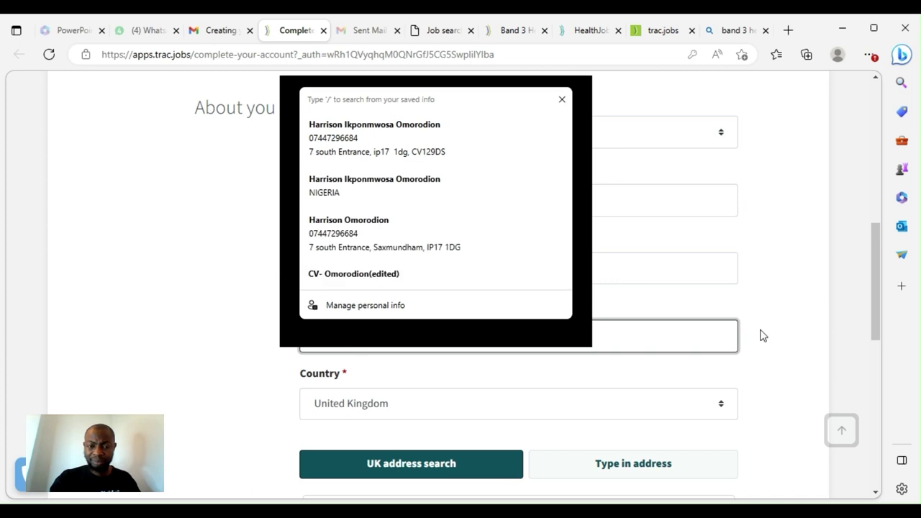
pyautogui.press('Tab')
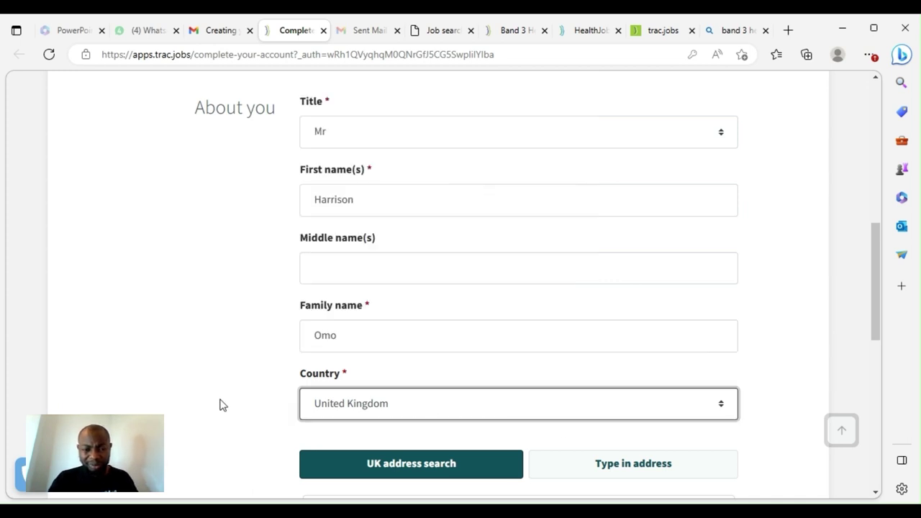
pyautogui.click(222, 404)
pyautogui.scroll(-2, 460, 381)
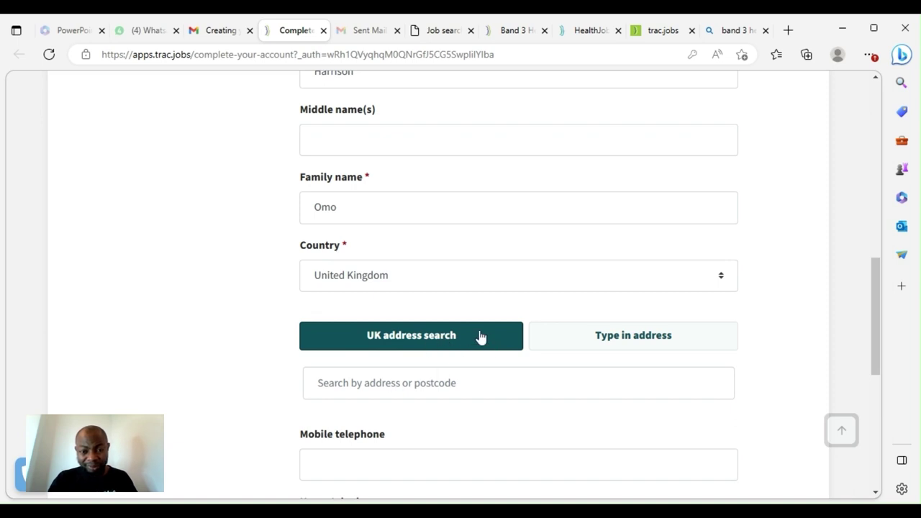
# Fill the mobile telephone number from Edge's saved personal details
pyautogui.click(404, 385)
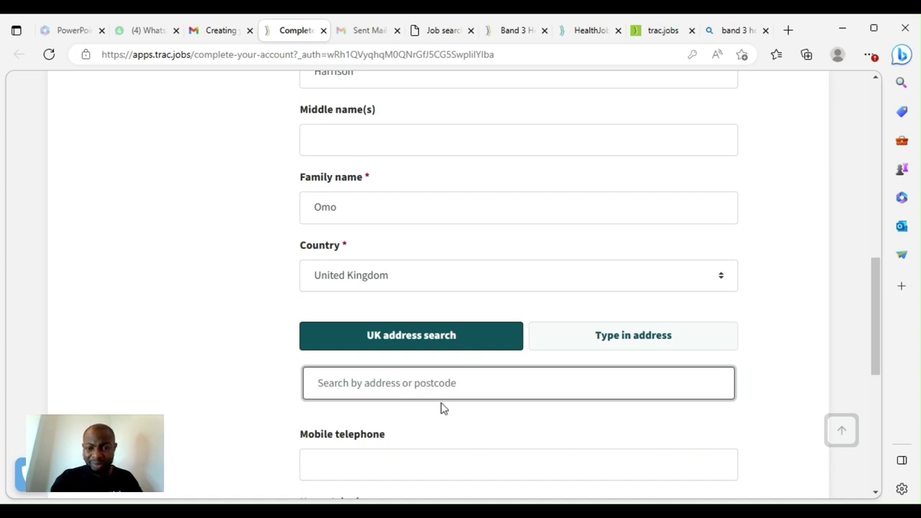
pyautogui.scroll(-2, 442, 408)
pyautogui.click(407, 336)
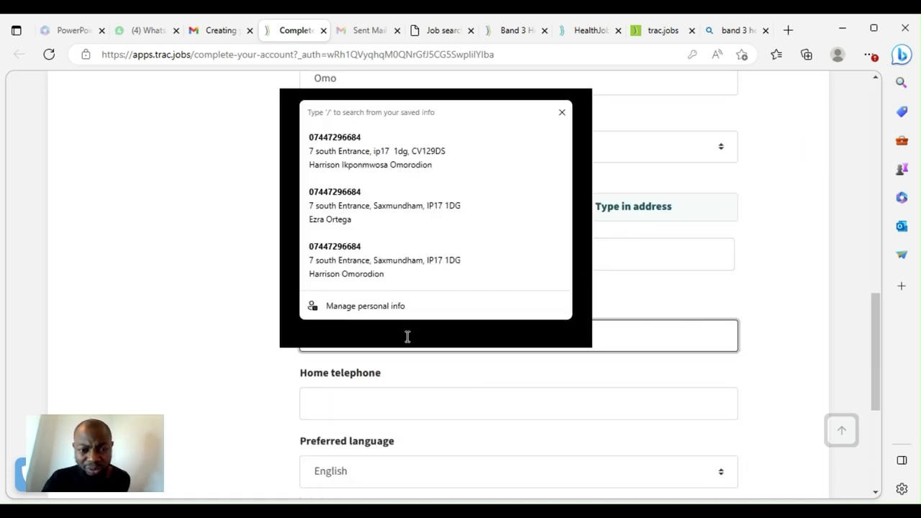
pyautogui.click(380, 138)
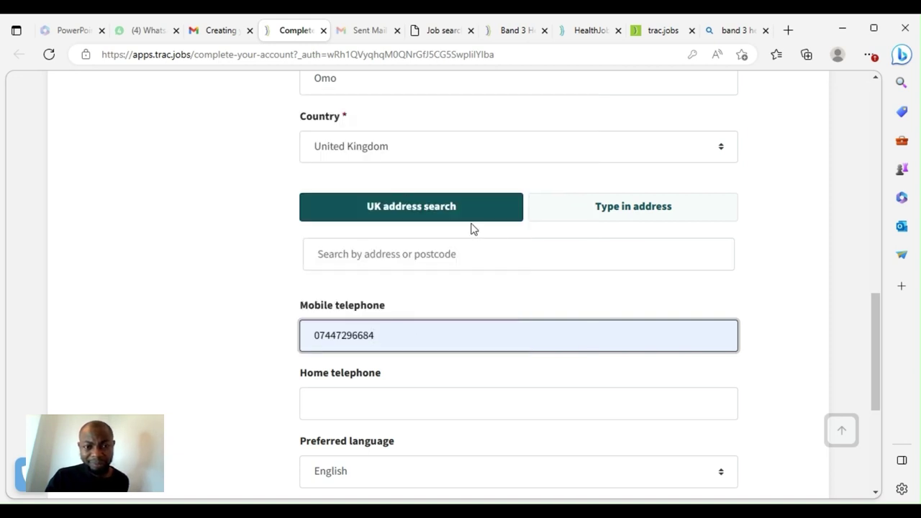
pyautogui.click(382, 253)
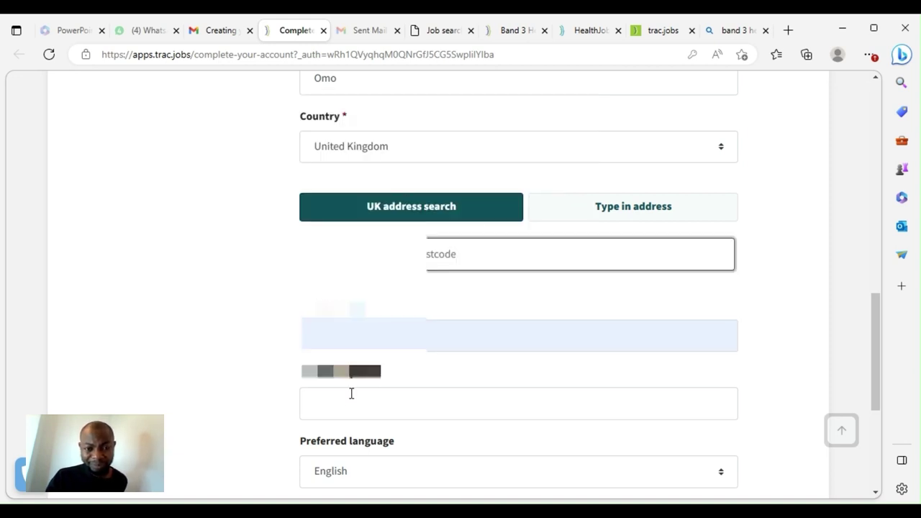
pyautogui.scroll(-3, 368, 389)
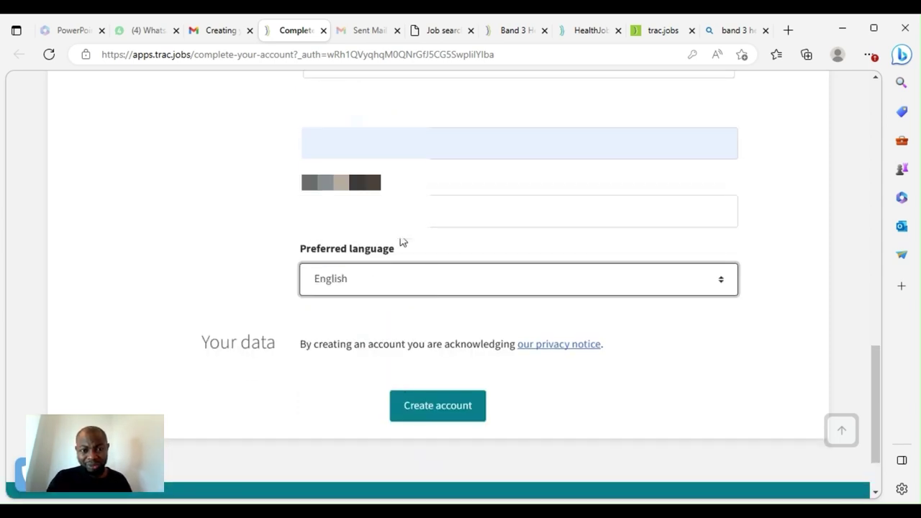
# Autofill the address from the first saved address and resubmit the account form
pyautogui.click(430, 407)
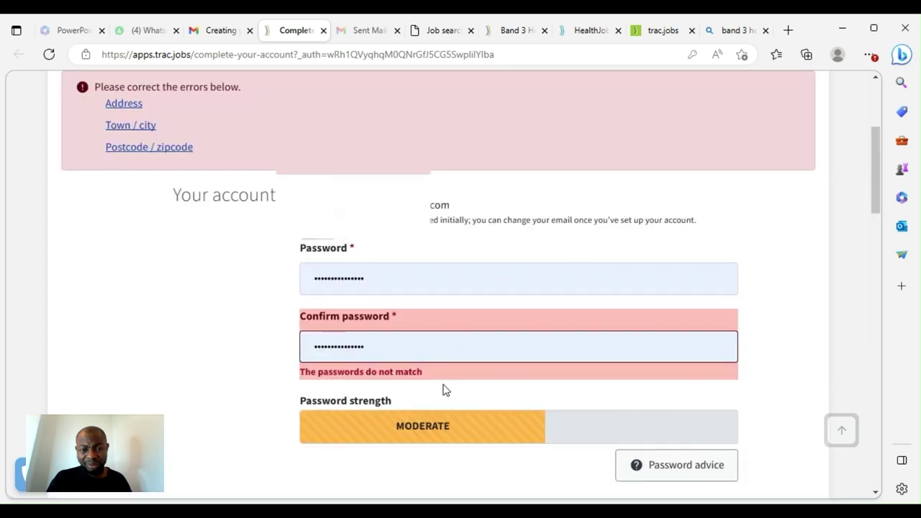
pyautogui.scroll(-4, 457, 331)
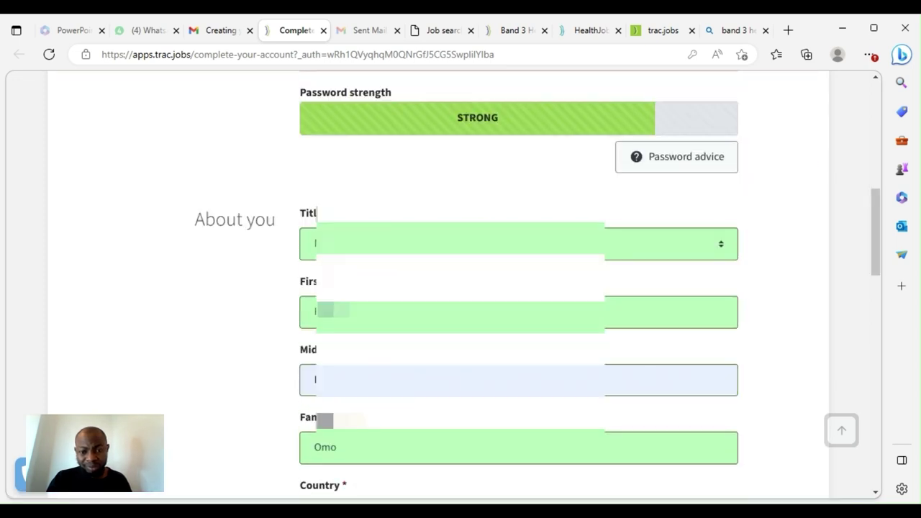
pyautogui.scroll(-5, 518, 331)
pyautogui.click(315, 250)
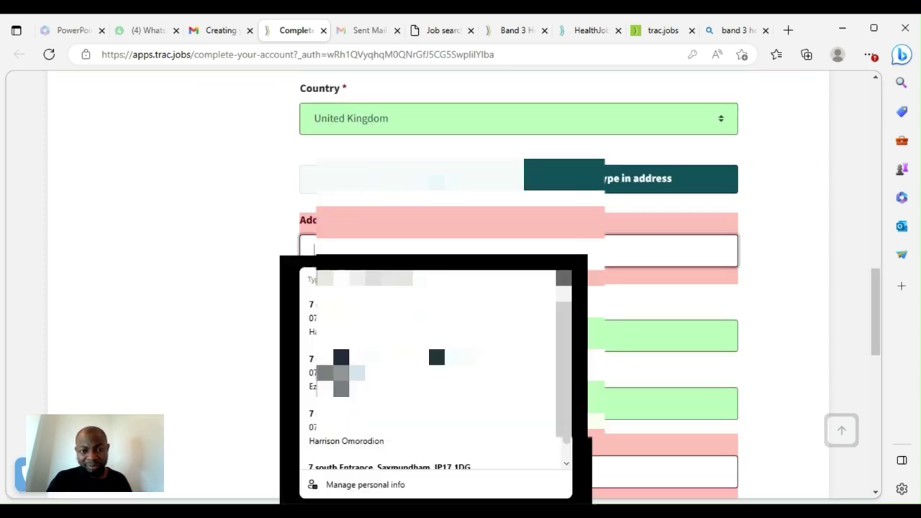
pyautogui.press('Down')
pyautogui.press('Return')
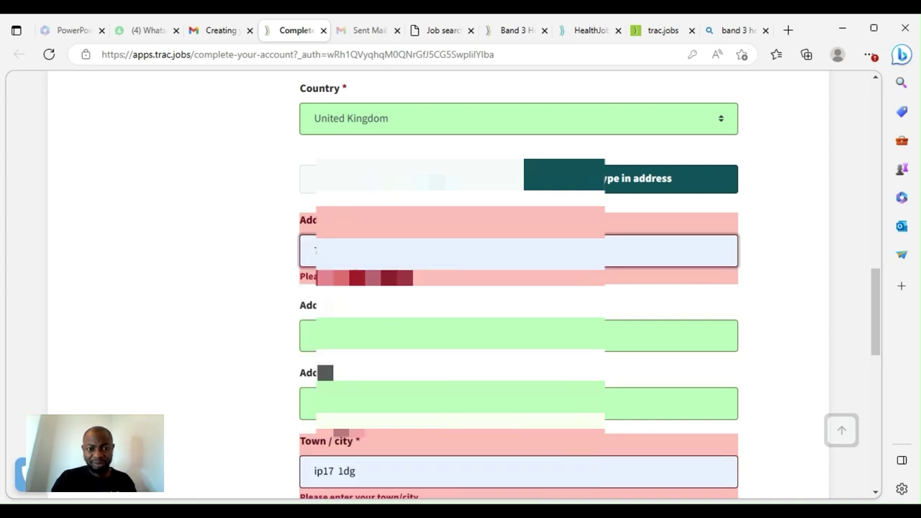
pyautogui.scroll(-2, 518, 288)
pyautogui.scroll(-6, 518, 288)
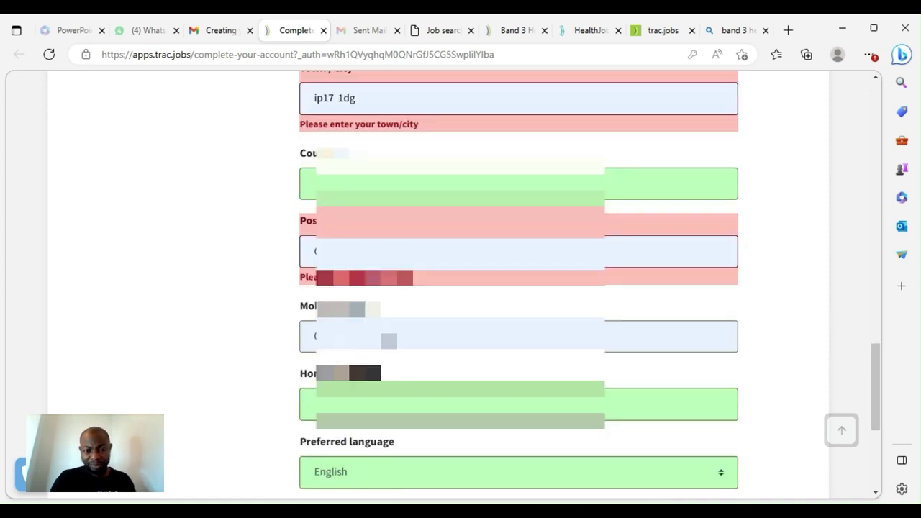
pyautogui.click(443, 397)
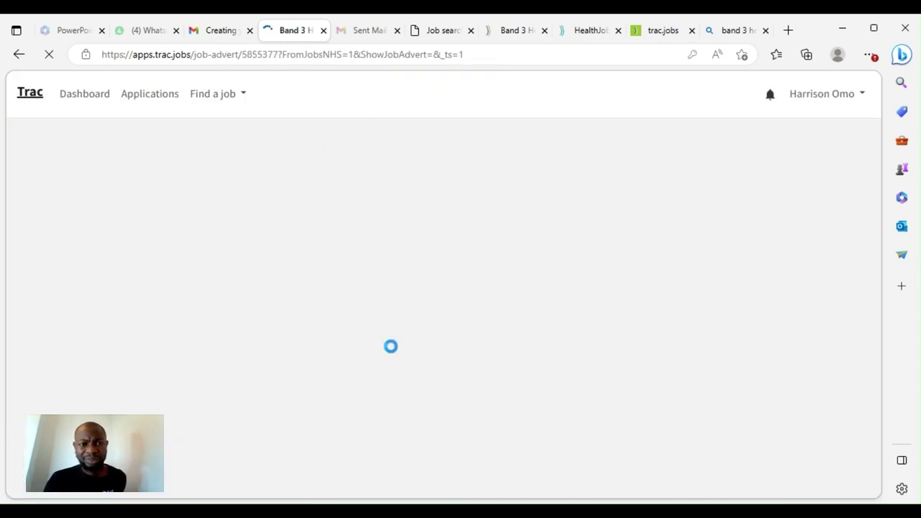
# Decline Edge's password update and answer No to being a current Trust employee
pyautogui.scroll(-4, 479, 303)
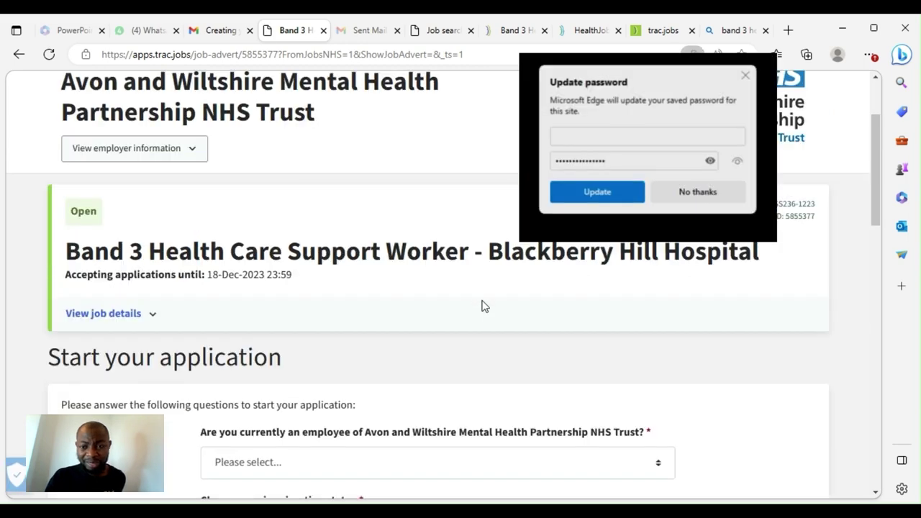
pyautogui.click(700, 192)
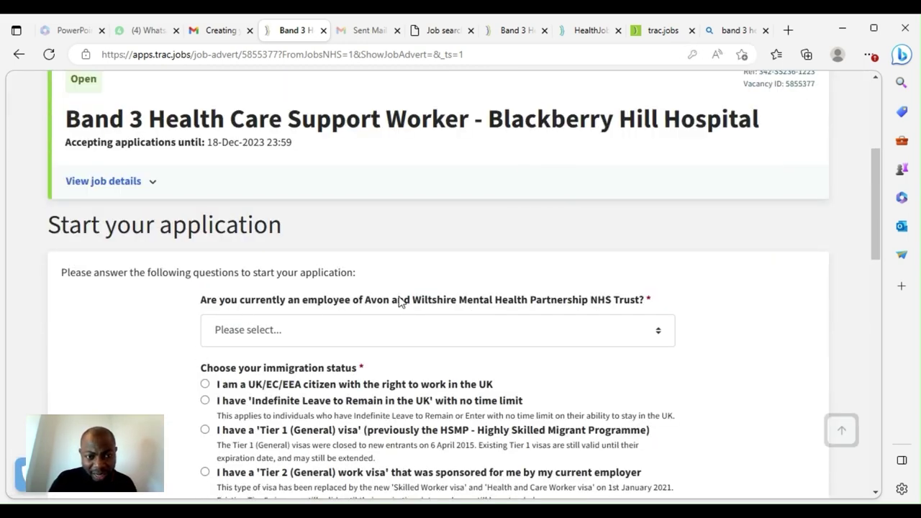
pyautogui.scroll(-1, 401, 302)
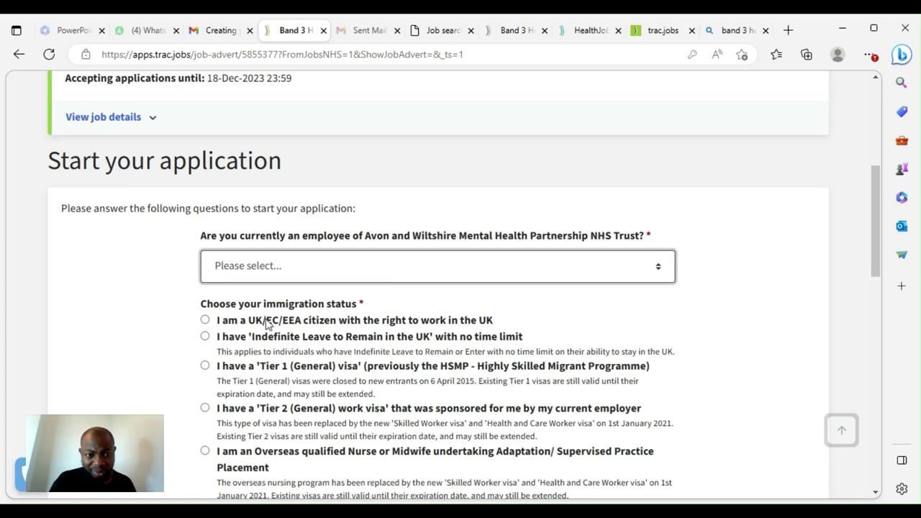
pyautogui.click(267, 324)
pyautogui.scroll(-4, 257, 320)
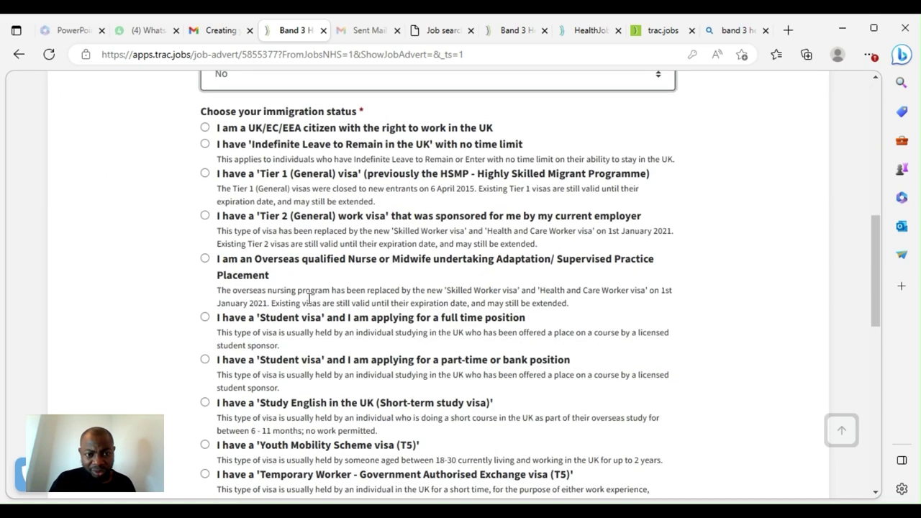
# Agree to the privacy notice and create the draft application
pyautogui.scroll(1, 216, 145)
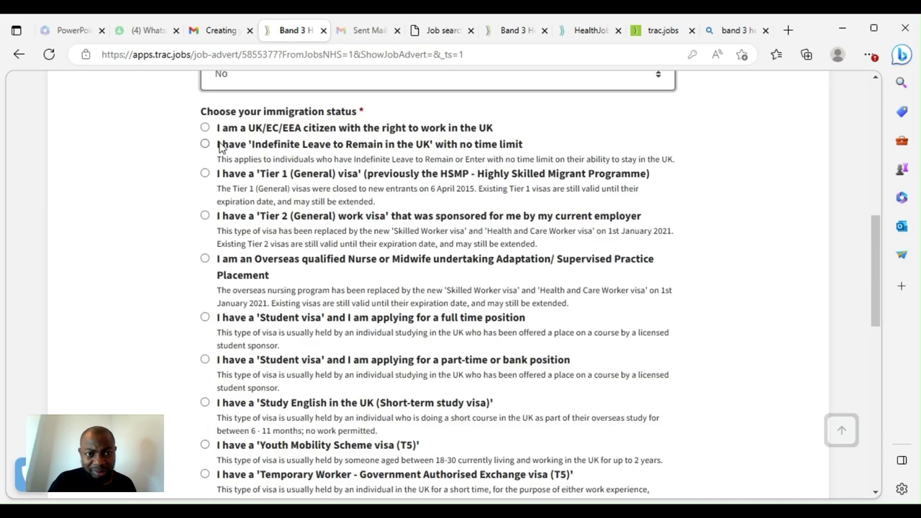
pyautogui.scroll(-5, 337, 144)
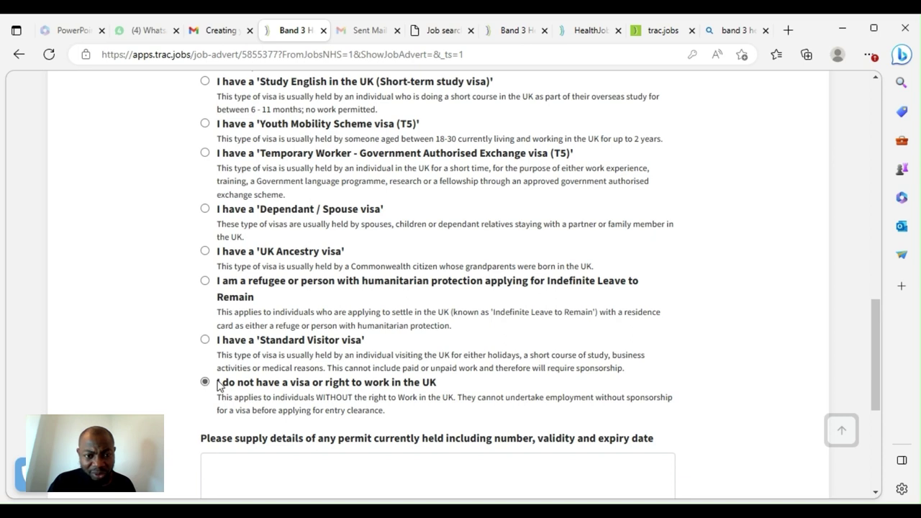
pyautogui.scroll(-4, 313, 353)
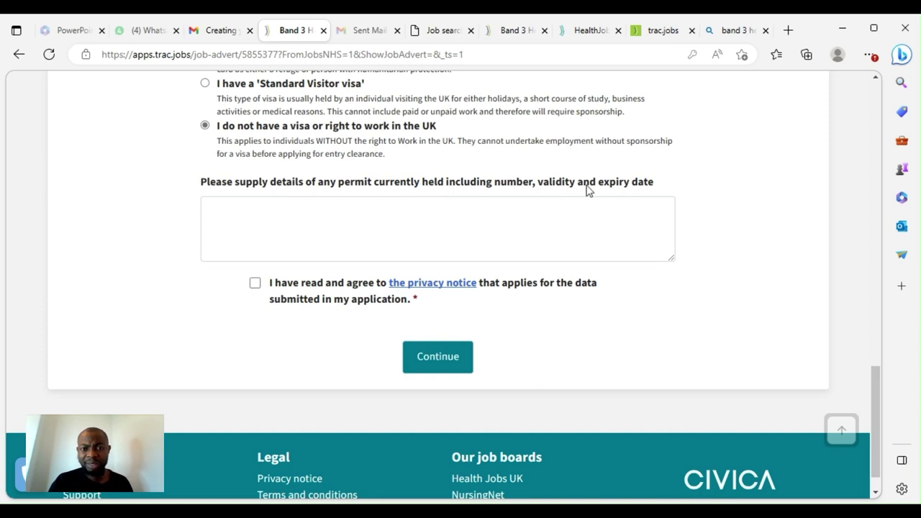
pyautogui.click(256, 284)
pyautogui.click(453, 357)
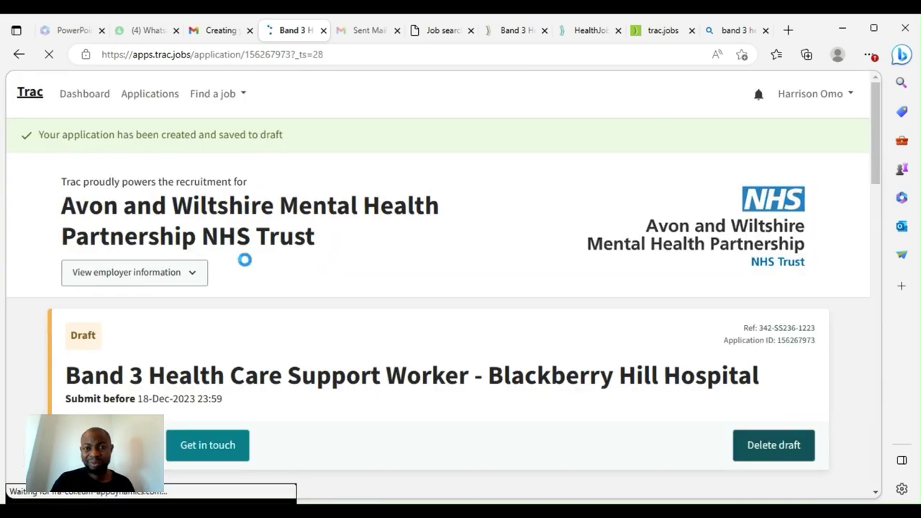
# Start the Personal details section, choose Full time employment and save it
pyautogui.scroll(-4, 209, 273)
pyautogui.scroll(-2, 209, 277)
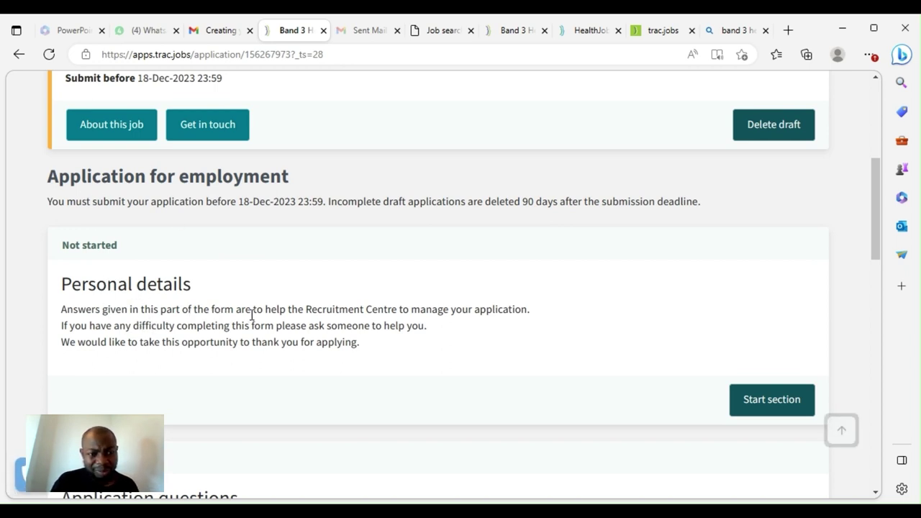
pyautogui.click(782, 405)
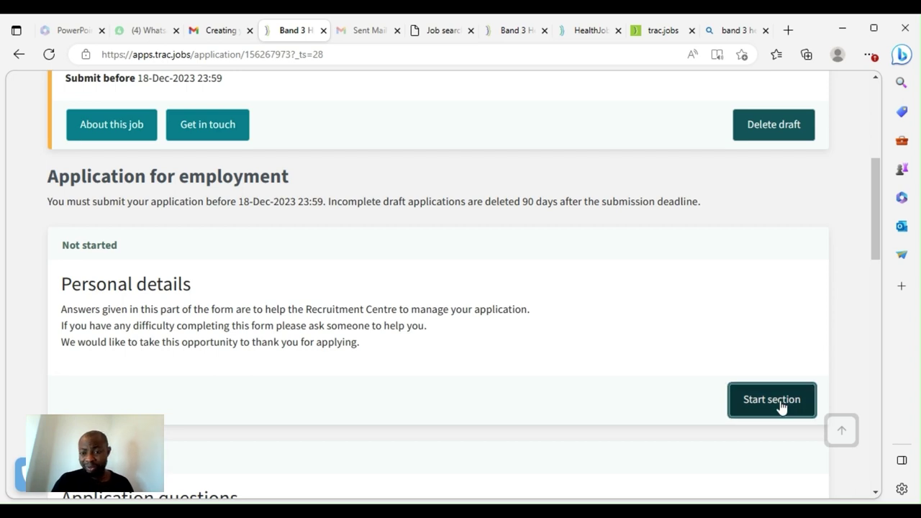
pyautogui.scroll(-3, 328, 294)
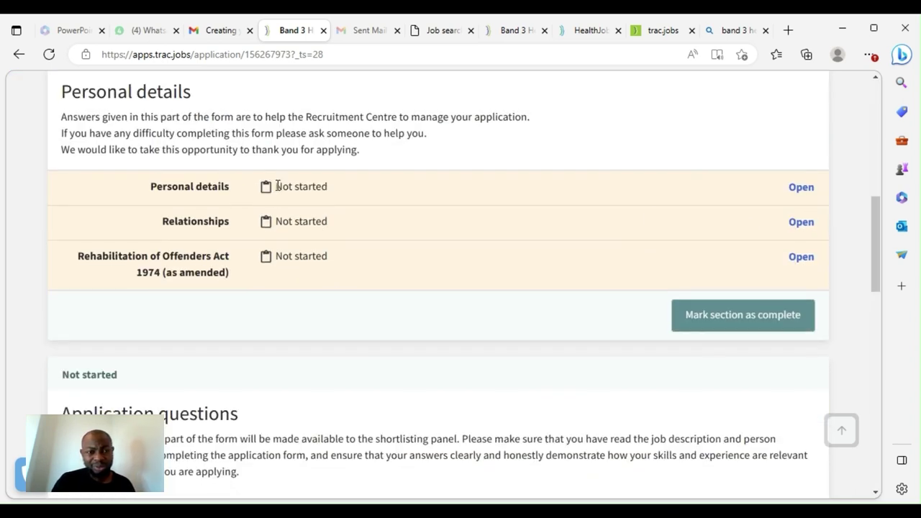
pyautogui.click(800, 189)
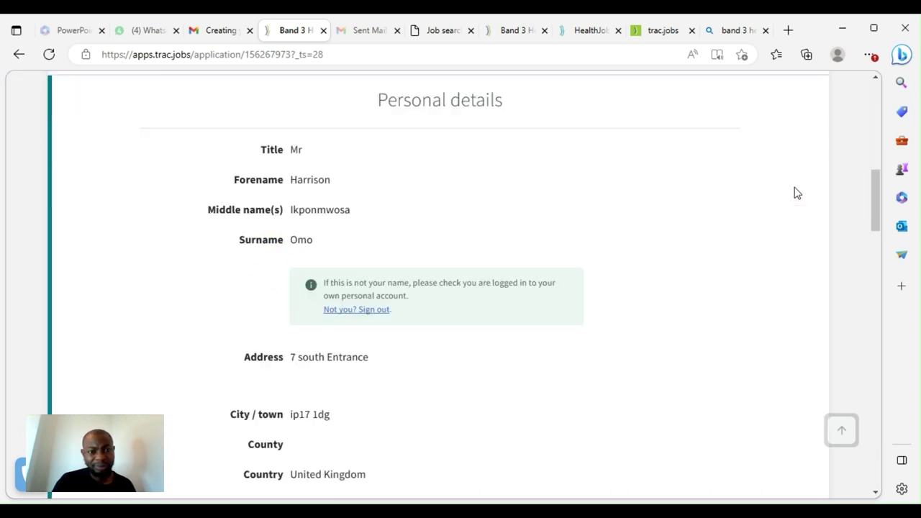
pyautogui.scroll(-8, 227, 263)
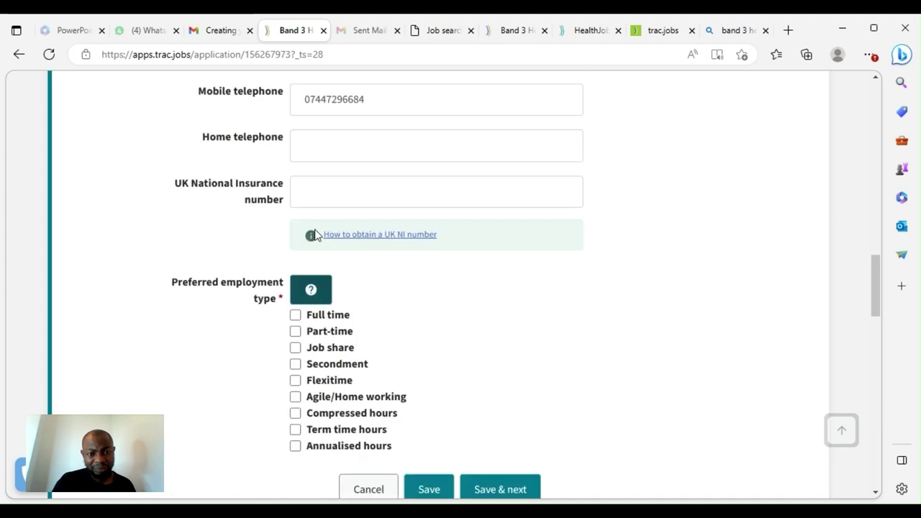
pyautogui.scroll(-3, 353, 154)
pyautogui.scroll(1, 303, 156)
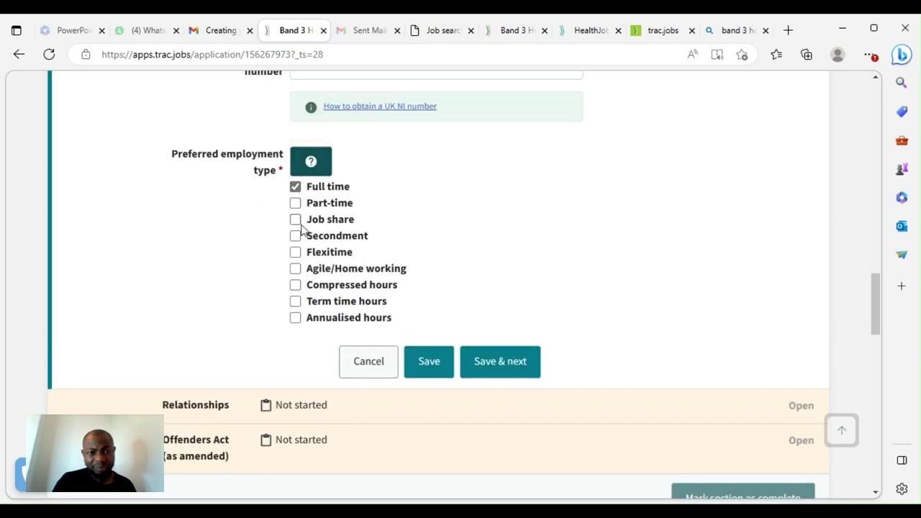
pyautogui.click(432, 368)
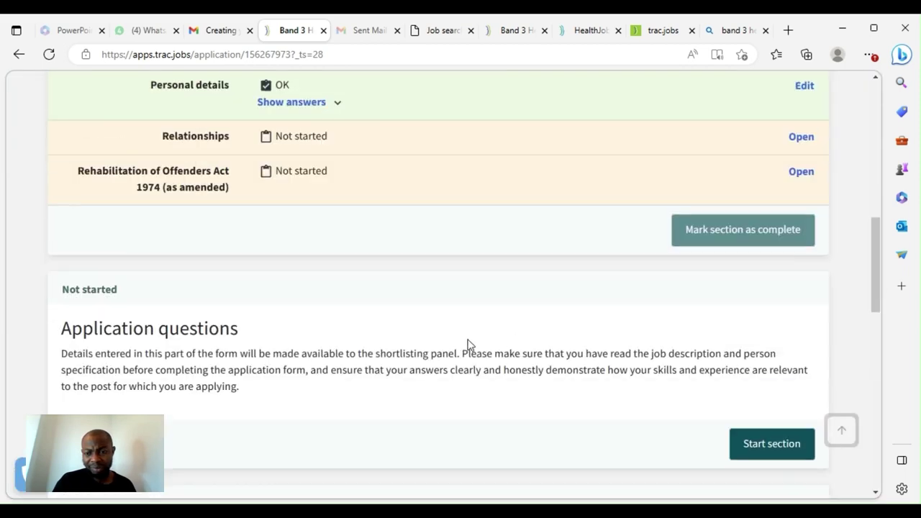
# Open the Relationships questions
pyautogui.scroll(-2, 480, 338)
pyautogui.scroll(2, 540, 295)
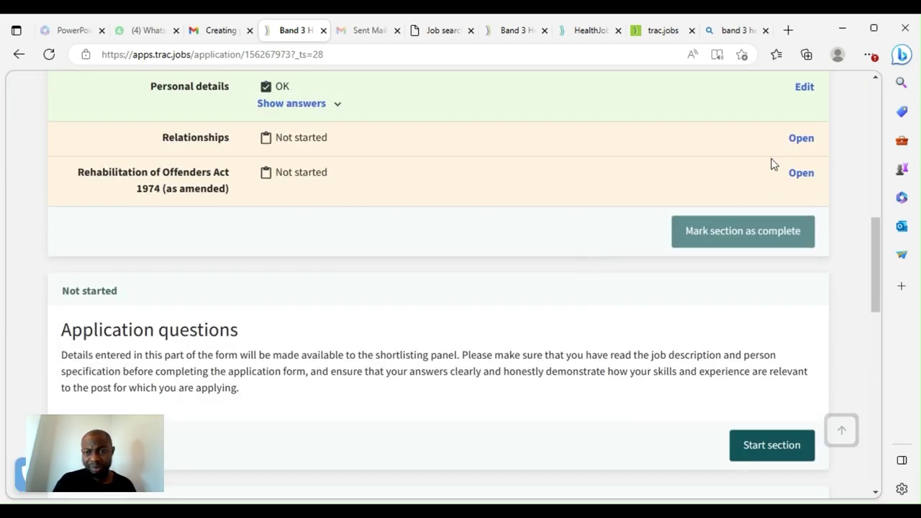
pyautogui.click(798, 143)
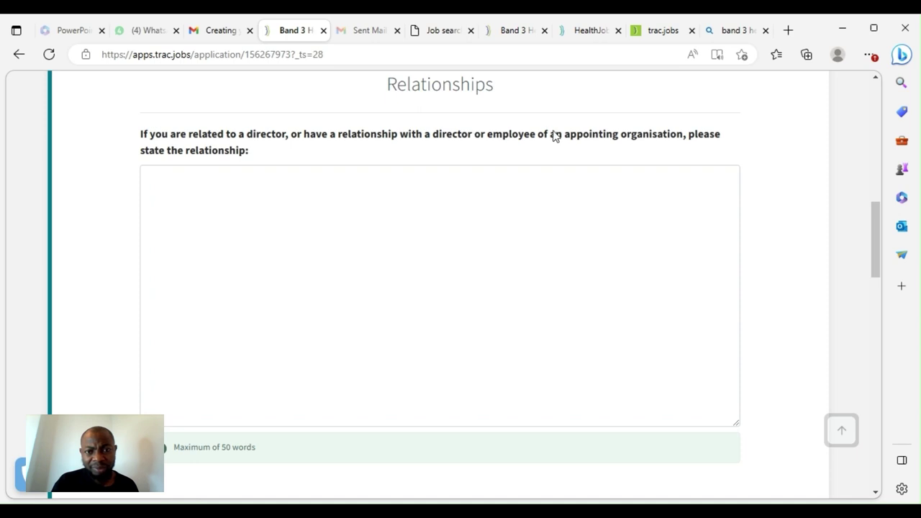
# Save the Relationships answer and open the Rehabilitation of Offenders Act questions
pyautogui.scroll(-2, 627, 187)
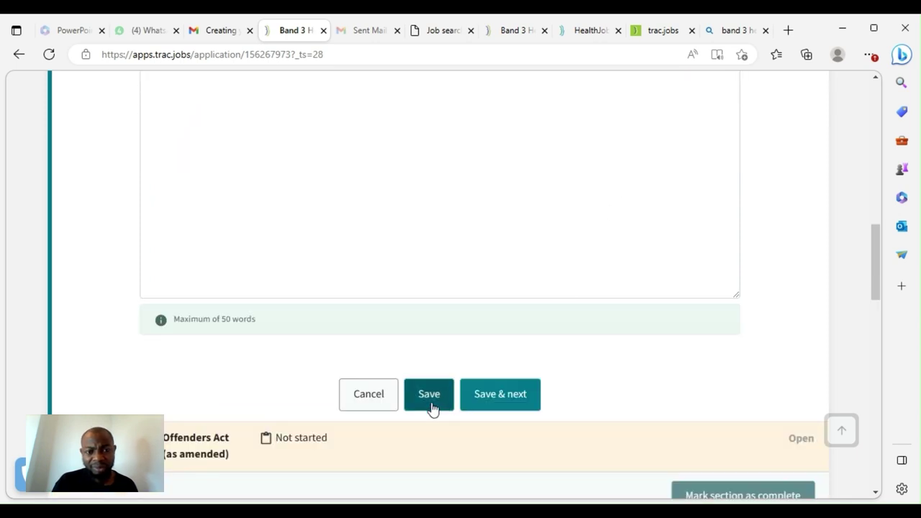
pyautogui.click(432, 400)
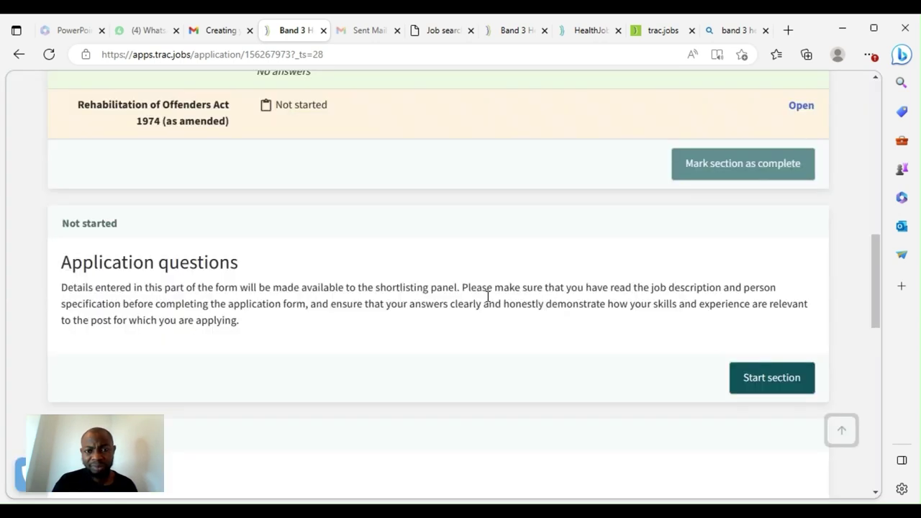
pyautogui.click(800, 137)
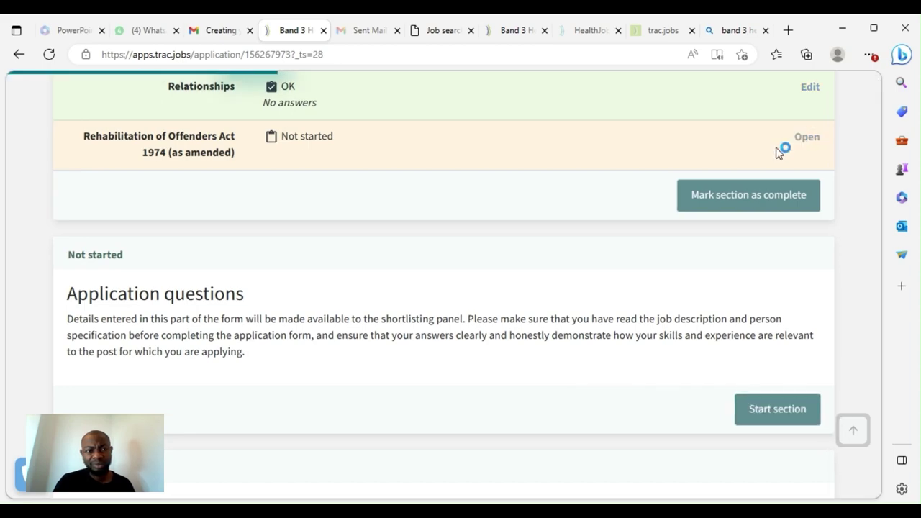
# Answer No to unspent and unprotected convictions and cautions, then save
pyautogui.scroll(-6, 302, 230)
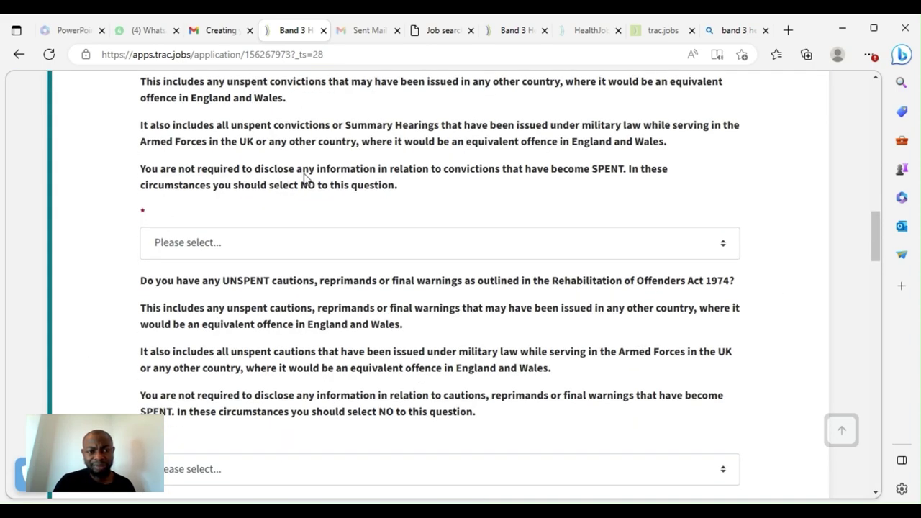
pyautogui.click(214, 246)
pyautogui.click(353, 267)
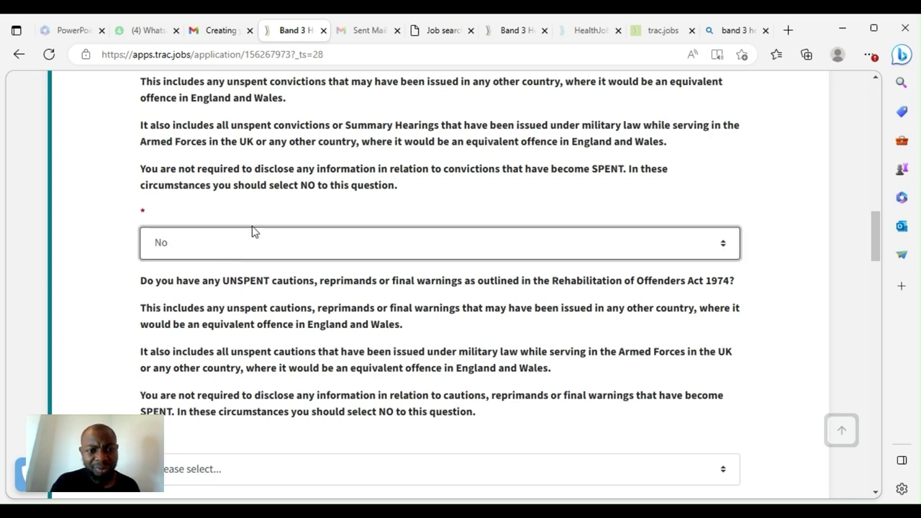
pyautogui.scroll(-3, 352, 280)
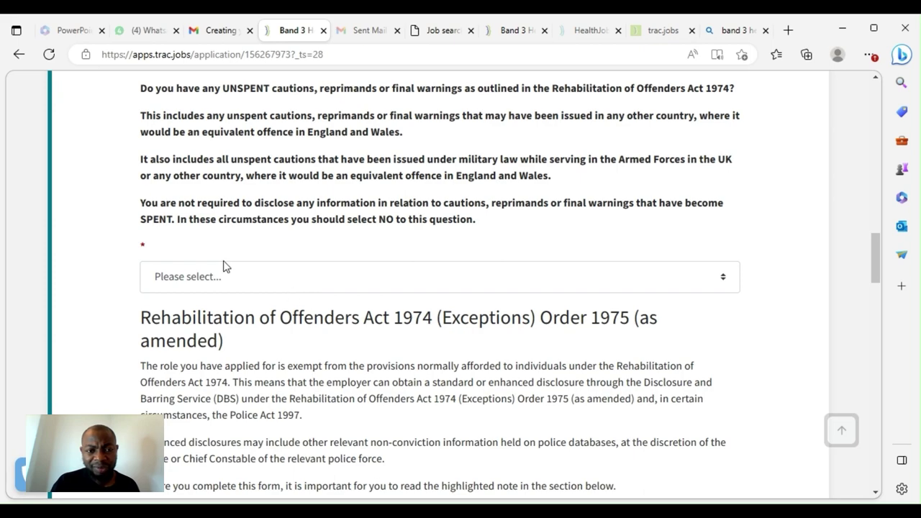
pyautogui.click(230, 274)
pyautogui.click(325, 308)
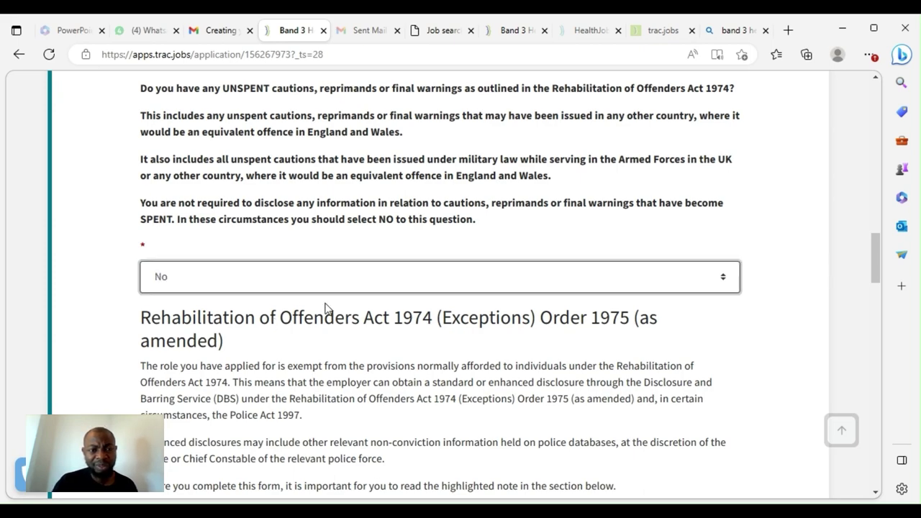
pyautogui.scroll(-8, 321, 295)
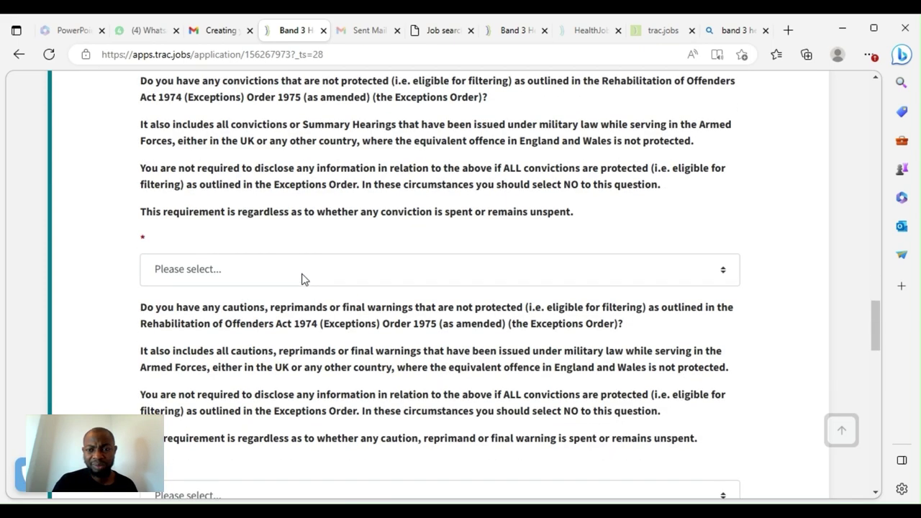
pyautogui.click(302, 278)
pyautogui.click(304, 298)
pyautogui.scroll(-2, 257, 313)
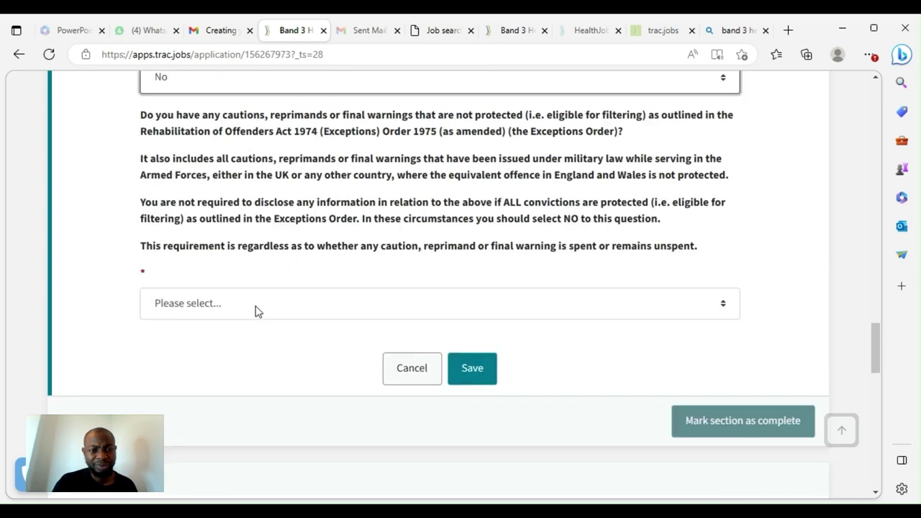
pyautogui.click(253, 313)
pyautogui.click(323, 353)
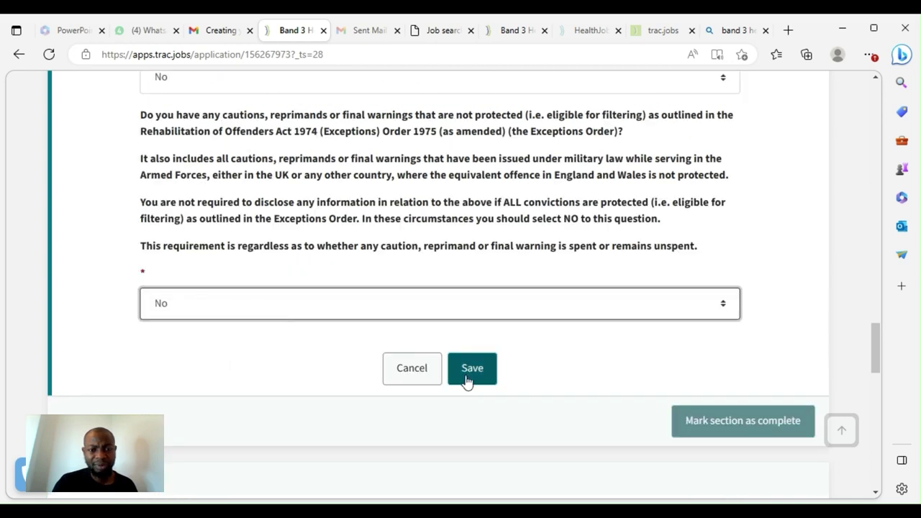
pyautogui.click(468, 375)
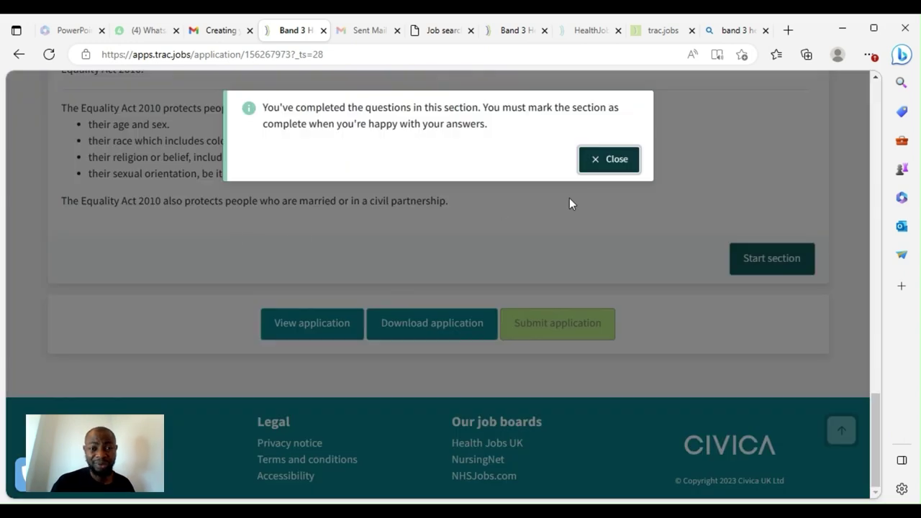
# Dismiss the questions-completed notice and mark the first application section as complete
pyautogui.click(613, 162)
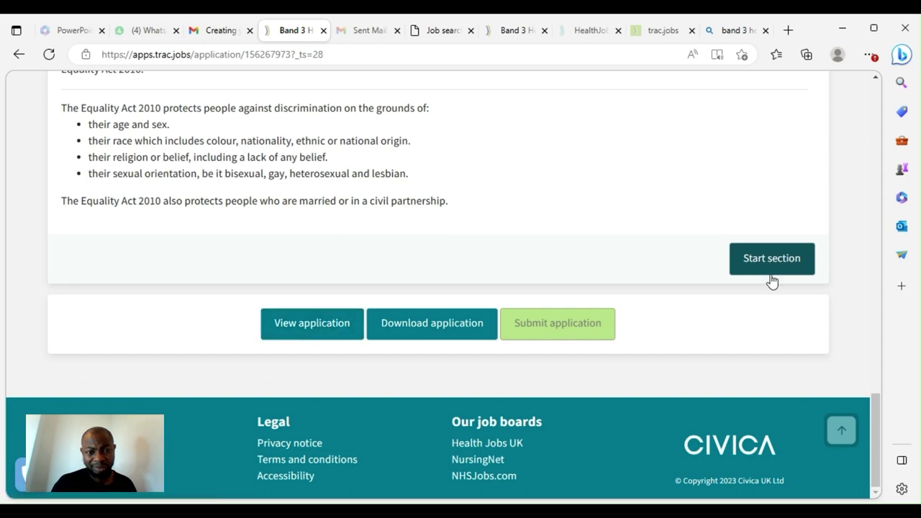
pyautogui.scroll(5, 668, 218)
pyautogui.scroll(10, 554, 216)
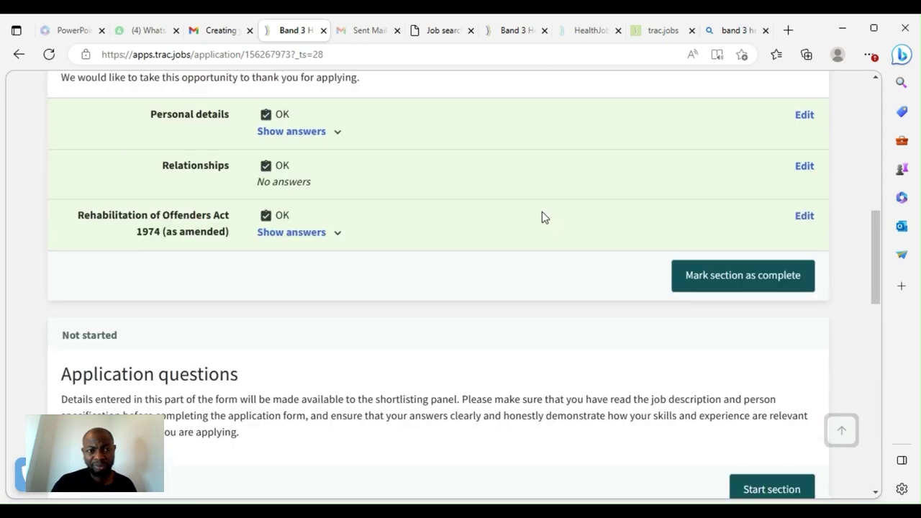
pyautogui.click(762, 290)
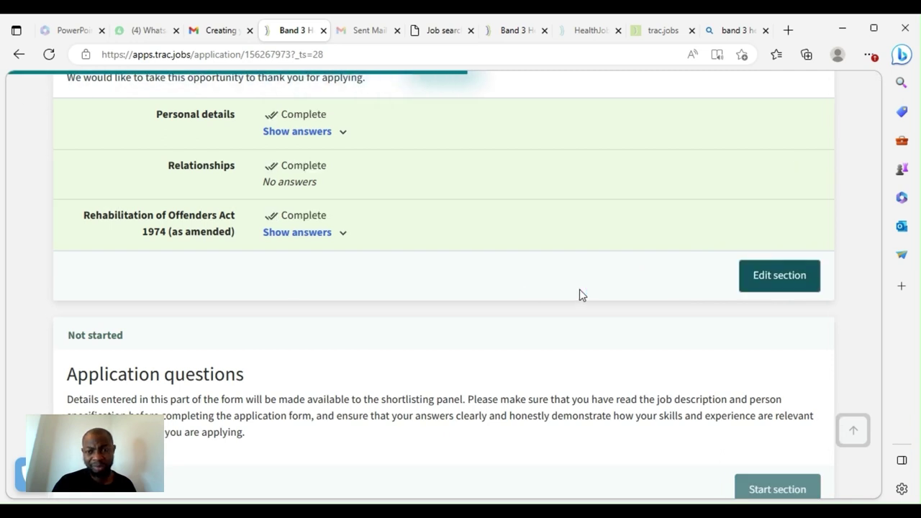
# Start the Application questions section and scroll down the application summary
pyautogui.scroll(-2, 665, 310)
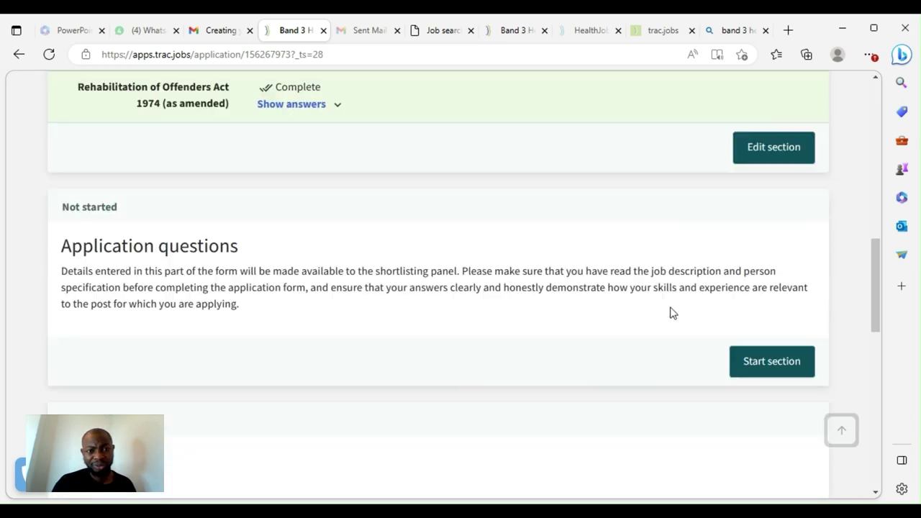
pyautogui.click(754, 358)
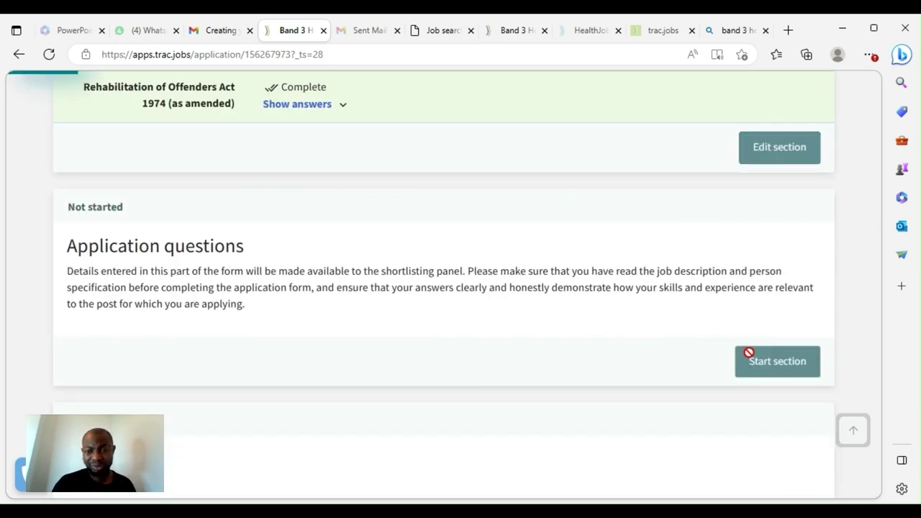
pyautogui.scroll(-1, 196, 297)
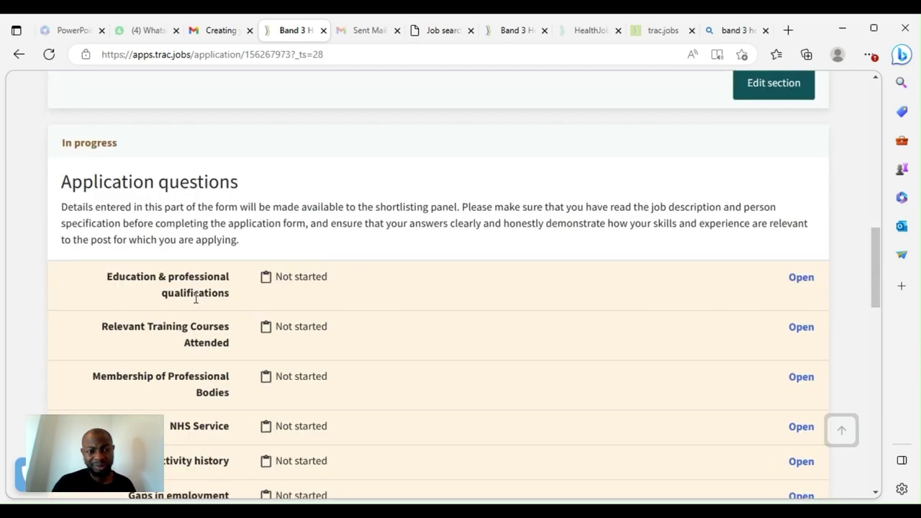
pyautogui.scroll(-8, 541, 273)
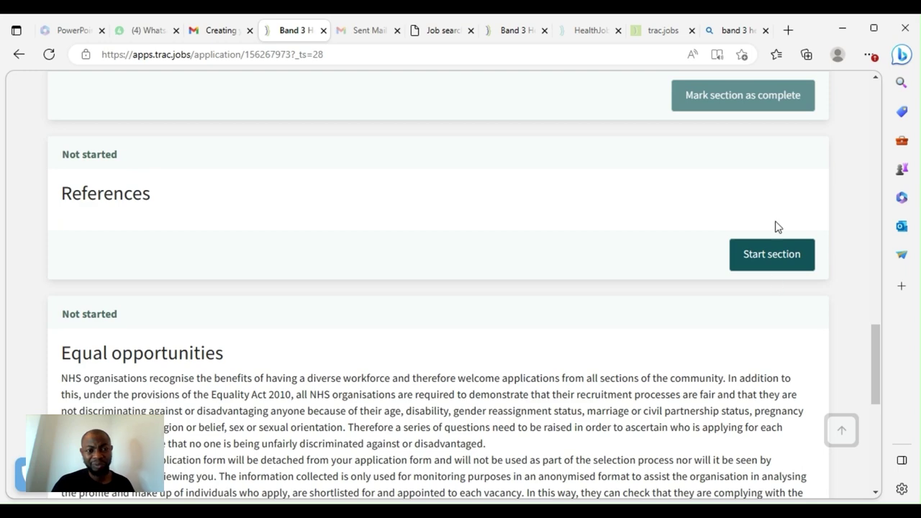
pyautogui.scroll(-4, 762, 261)
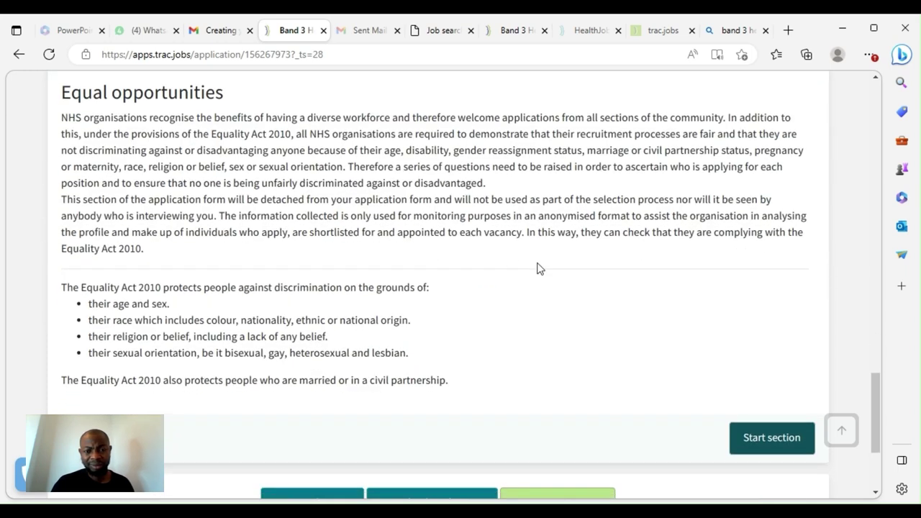
pyautogui.scroll(-1, 536, 268)
pyautogui.scroll(-2, 216, 259)
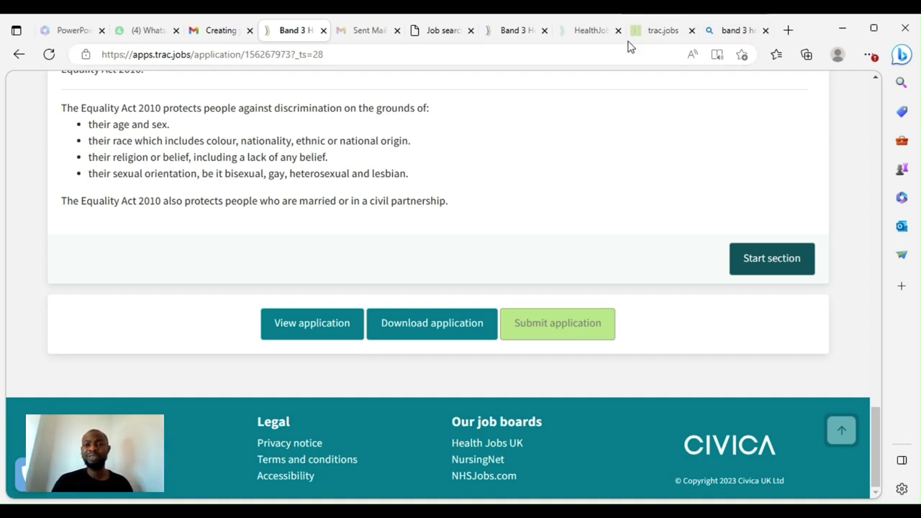
# Close the Trac tab and load perfectessaywriter.ai in a new tab from the 'per' suggestion
pyautogui.click(324, 30)
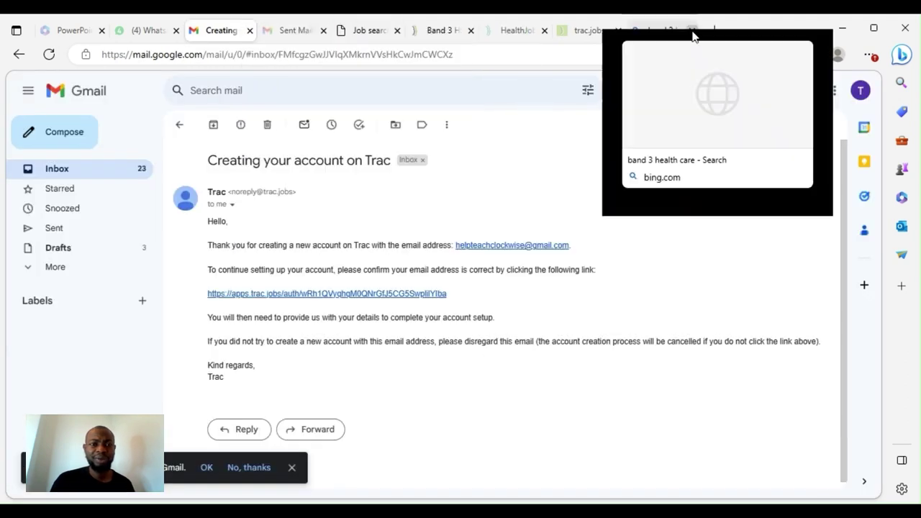
pyautogui.click(717, 32)
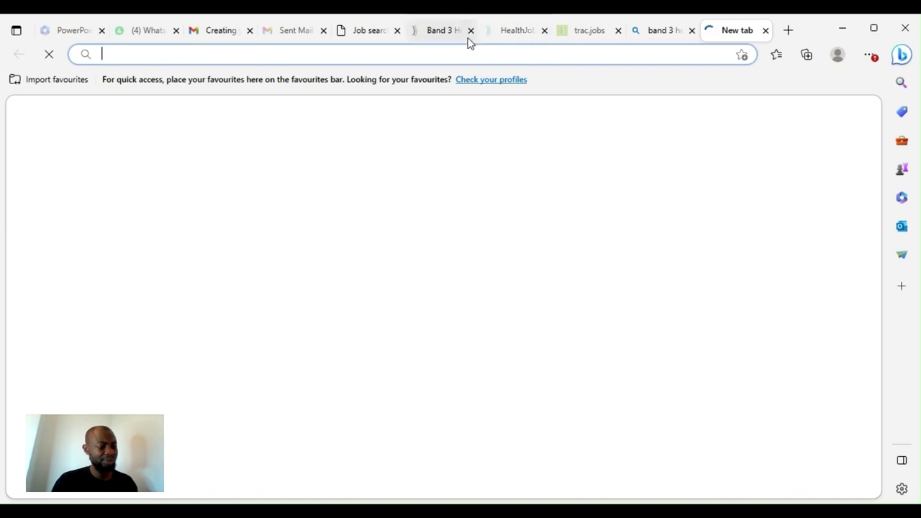
pyautogui.click(414, 51)
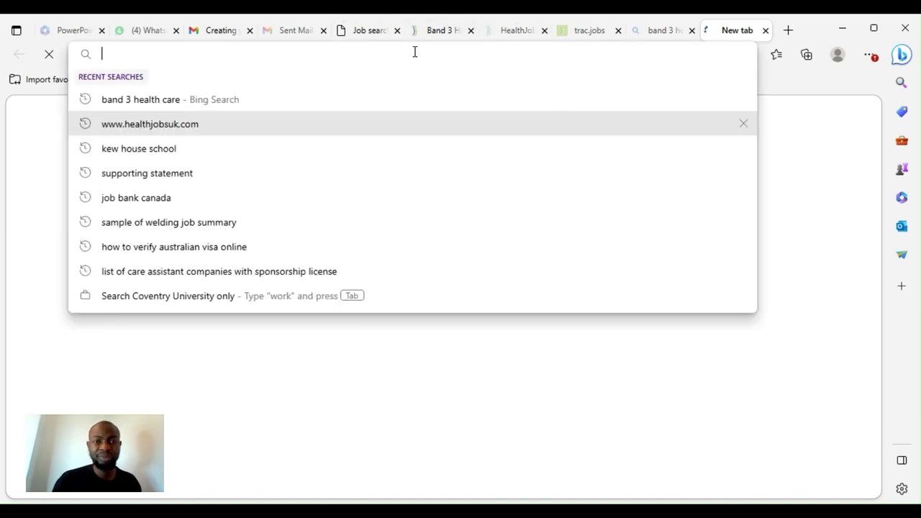
pyautogui.write('per')
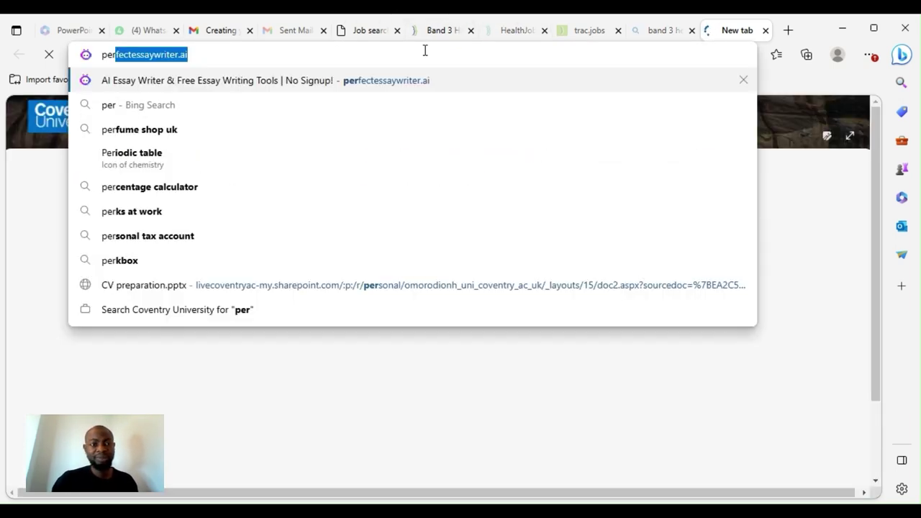
pyautogui.press('Return')
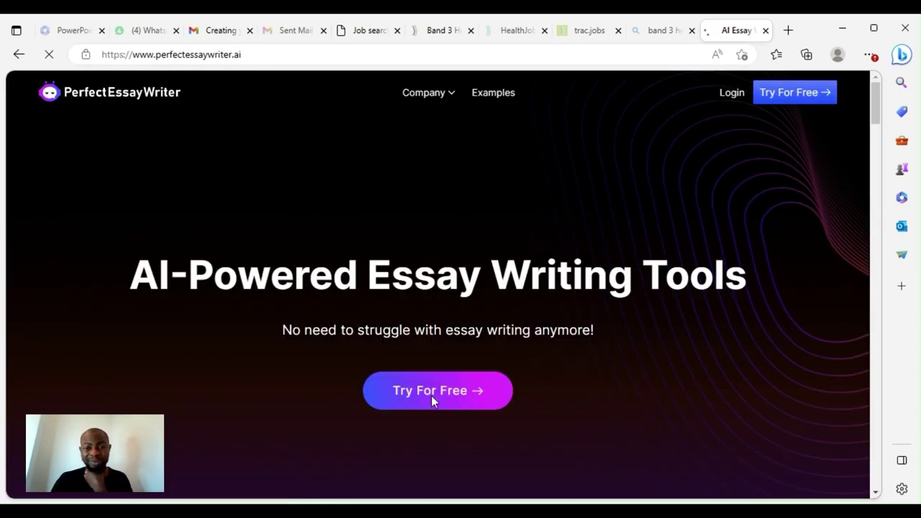
# Go to the free tools and open the AI Essay Writer card from the All Tools grid
pyautogui.click(430, 391)
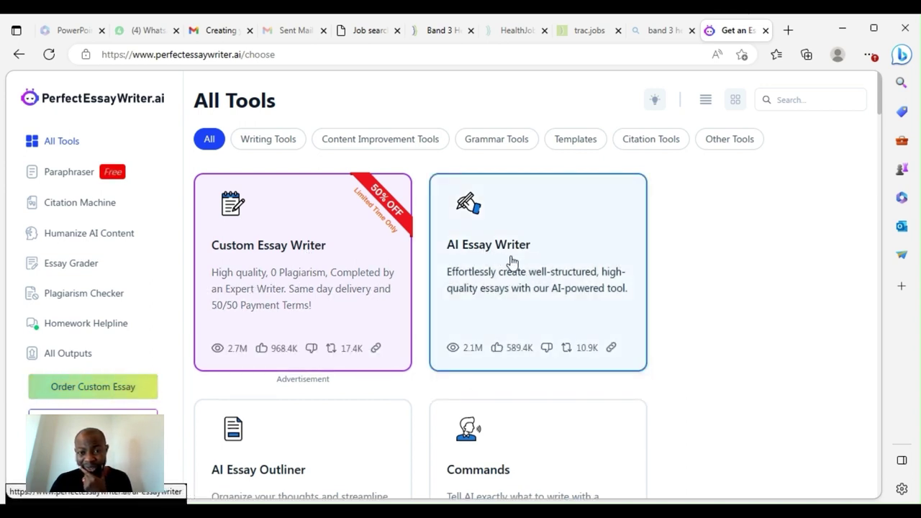
pyautogui.scroll(-2, 521, 275)
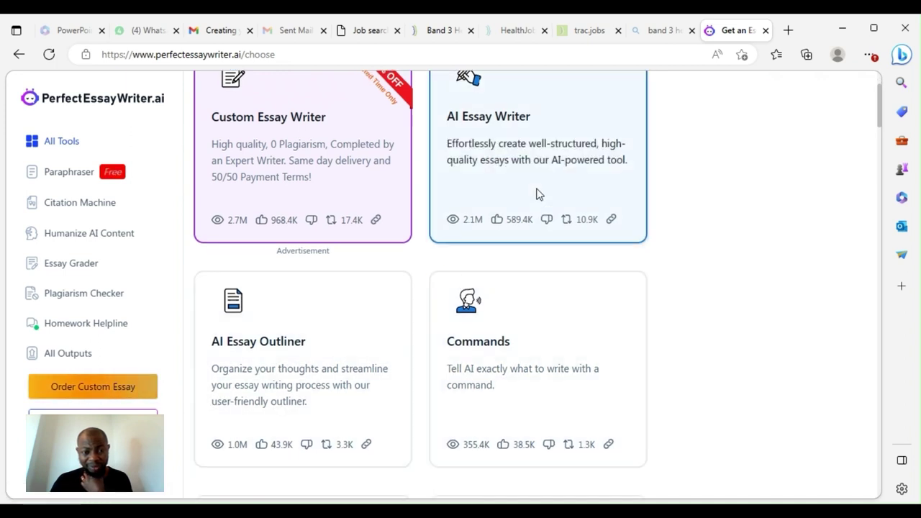
pyautogui.click(510, 205)
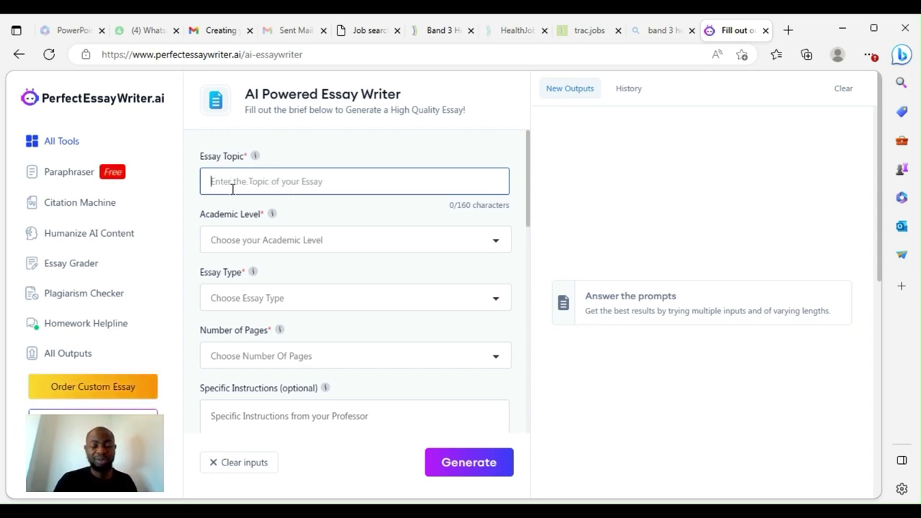
# Begin the essay topic with 'B' and set Academic Level Master and Essay Type Generic Essay
pyautogui.write('H')
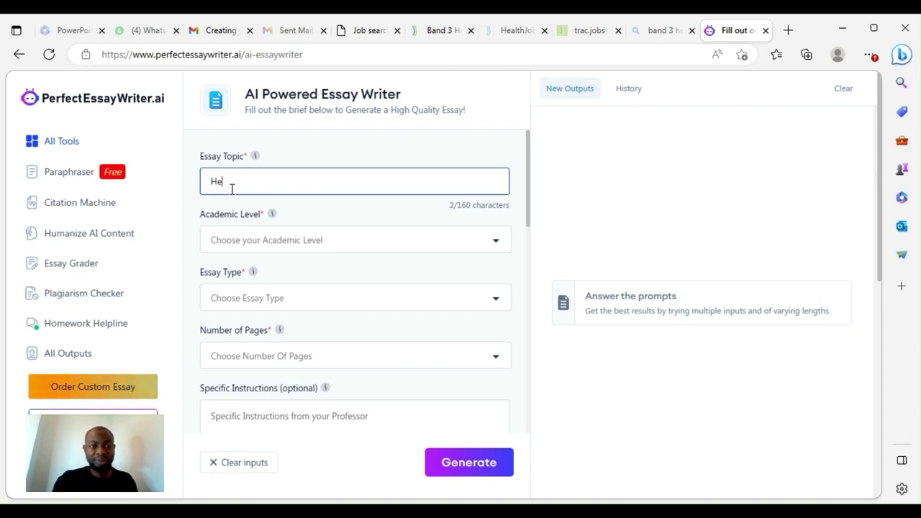
pyautogui.press('BackSpace')
pyautogui.write('Band 3 Health CAre')
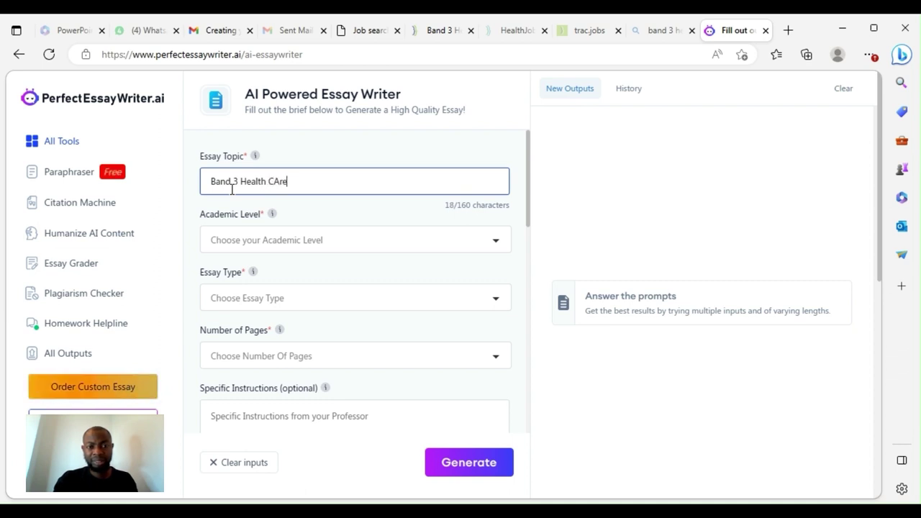
pyautogui.click(279, 239)
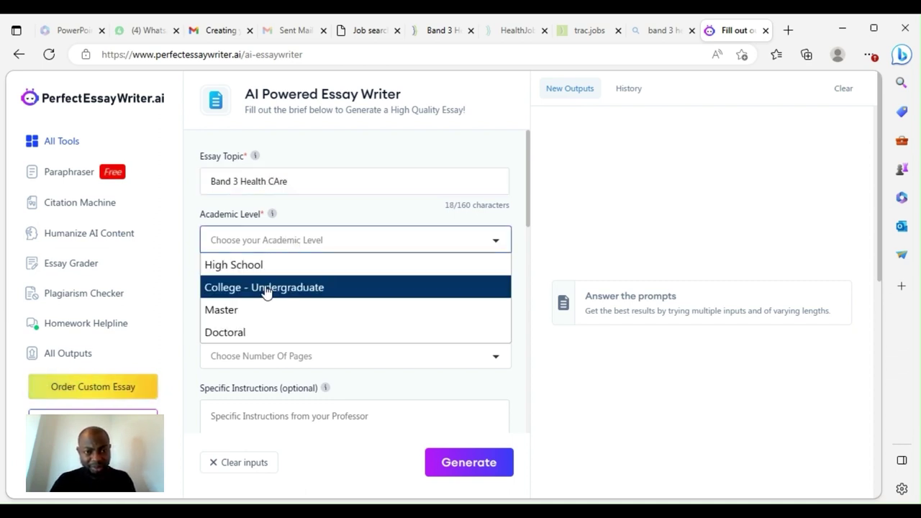
pyautogui.click(253, 315)
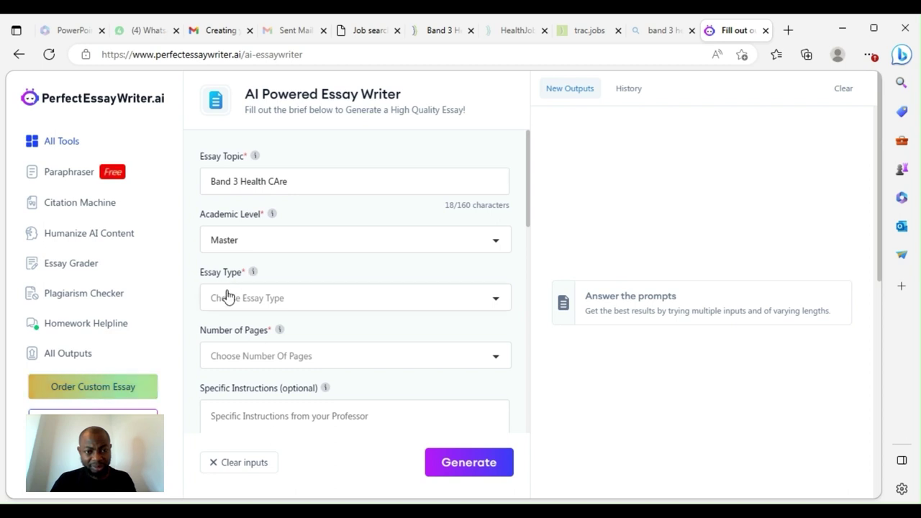
pyautogui.click(257, 308)
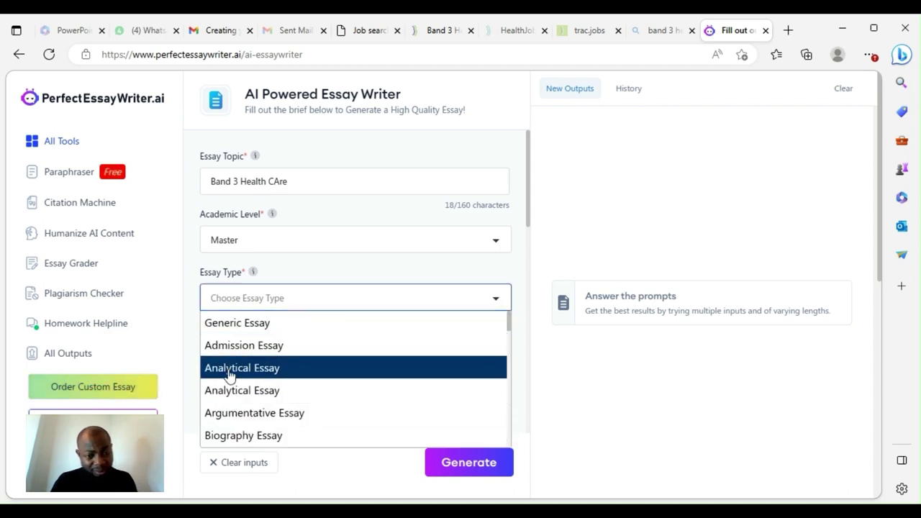
pyautogui.click(276, 329)
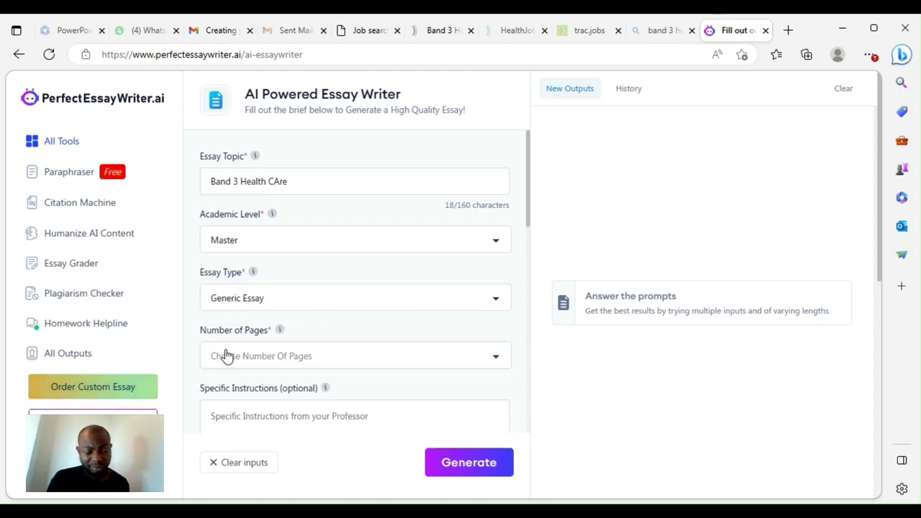
# Keep Generic Essay, set 5 pages (about 1250 words), and focus Specific Instructions
pyautogui.click(287, 306)
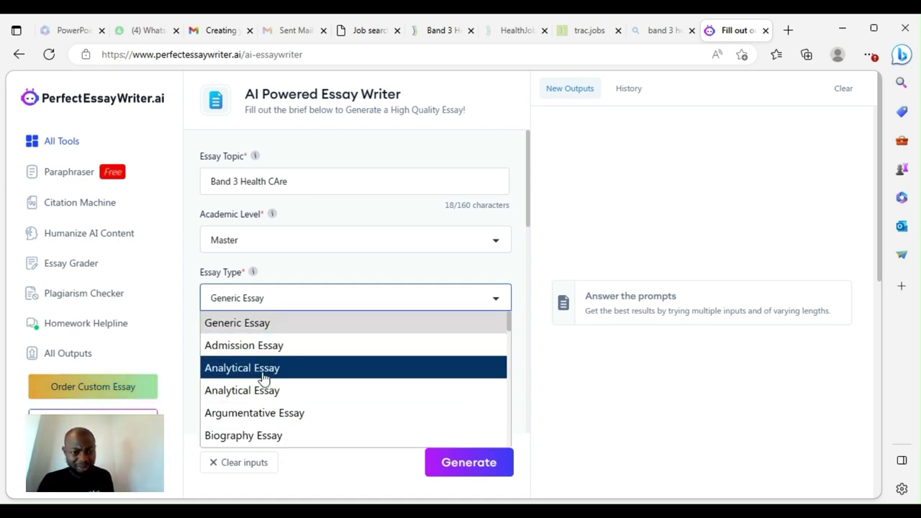
pyautogui.click(278, 326)
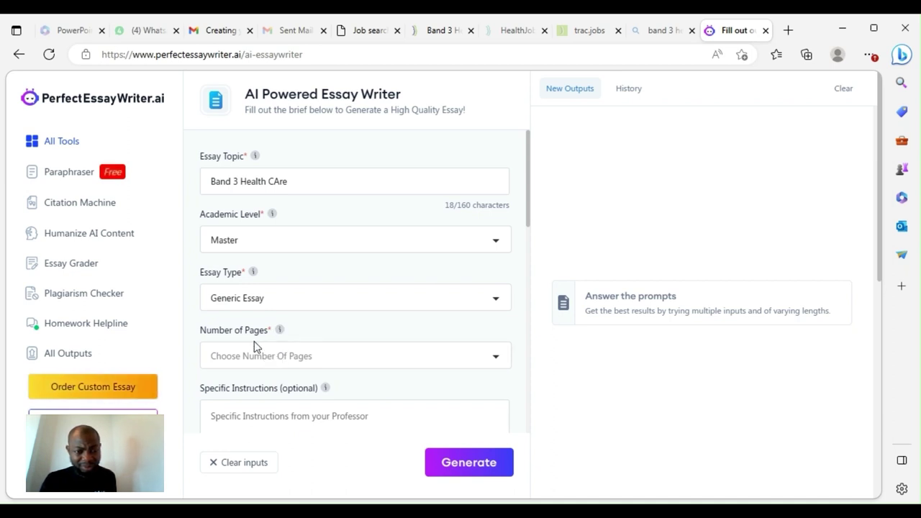
pyautogui.click(285, 357)
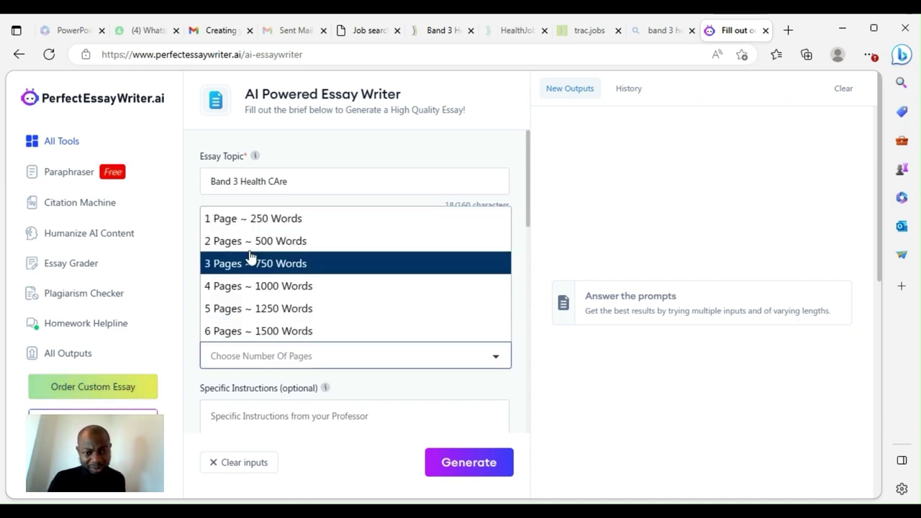
pyautogui.click(283, 311)
pyautogui.scroll(-1, 290, 331)
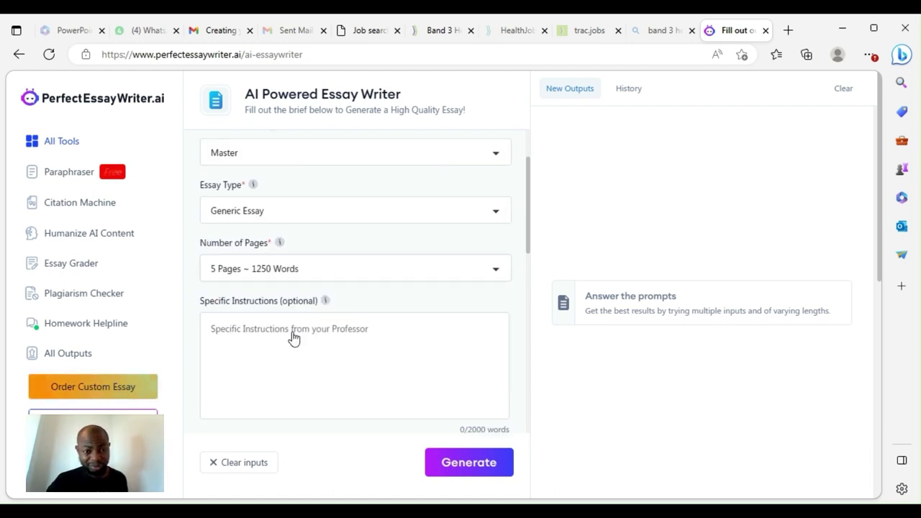
pyautogui.click(237, 327)
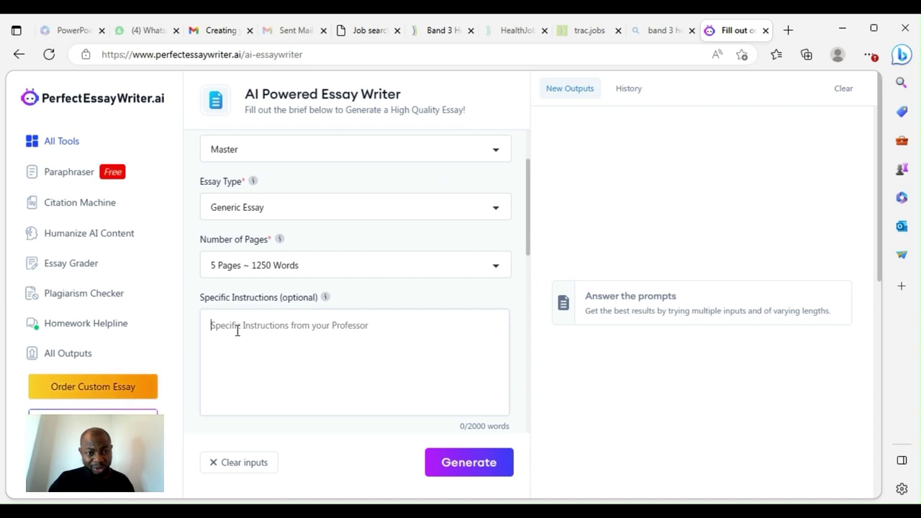
# Switch to the NHS Jobs Band 3 results and open the Blackberry Hill Hospital advert
pyautogui.click(436, 33)
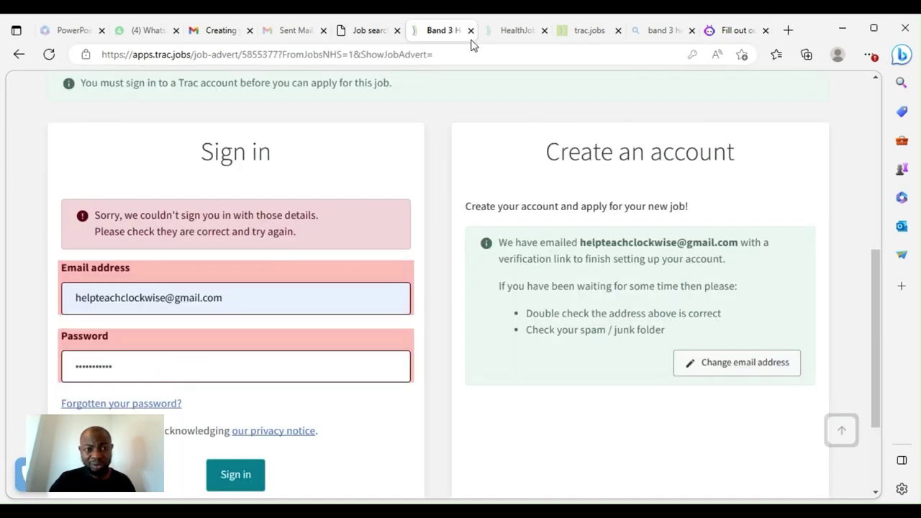
pyautogui.click(495, 33)
pyautogui.click(372, 32)
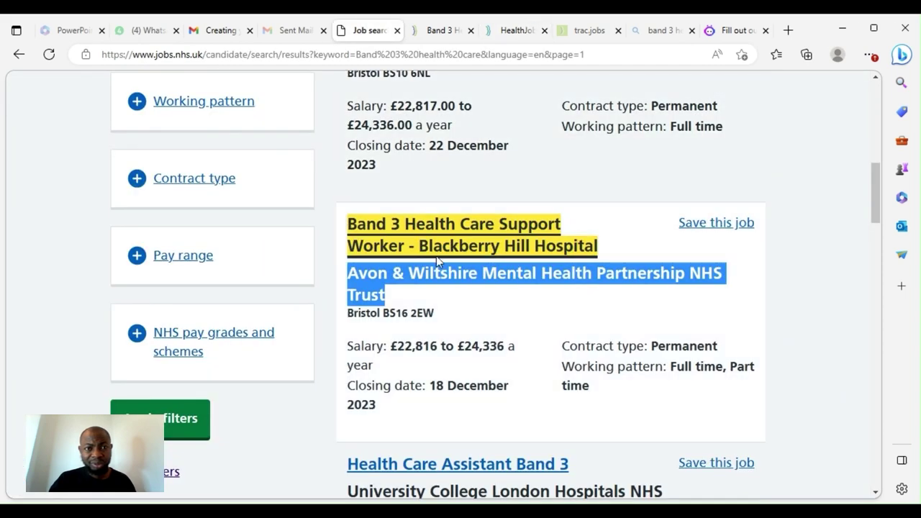
pyautogui.scroll(1, 439, 259)
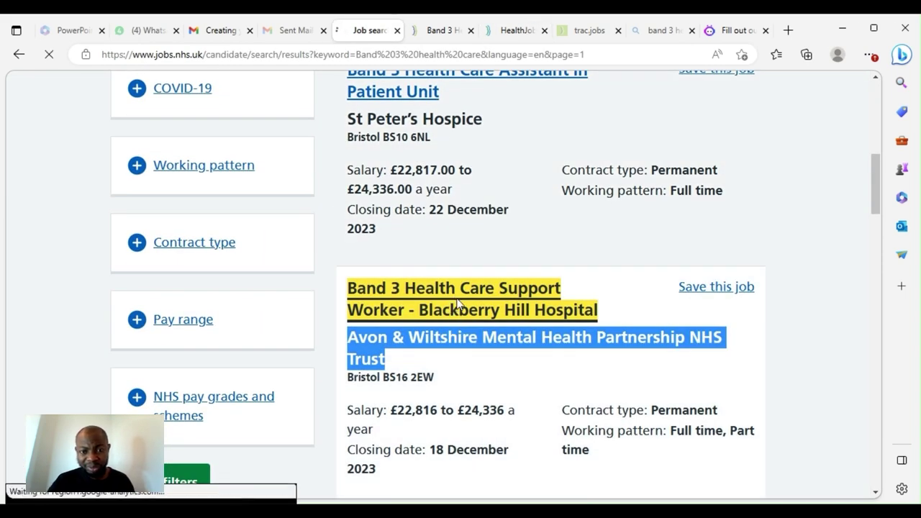
pyautogui.click(452, 308)
# Copy the Essential bullets from the Blackberry Hill advert's Person Specification
pyautogui.scroll(-15, 447, 301)
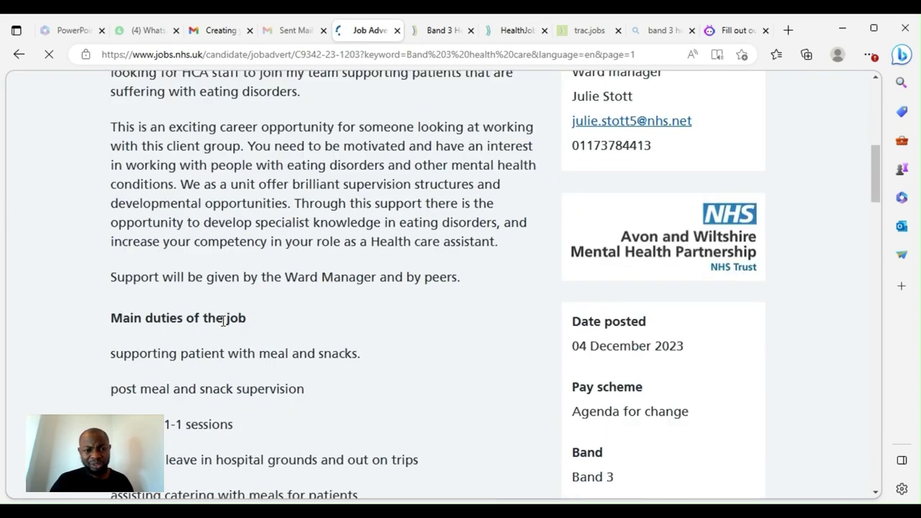
pyautogui.scroll(-9, 203, 317)
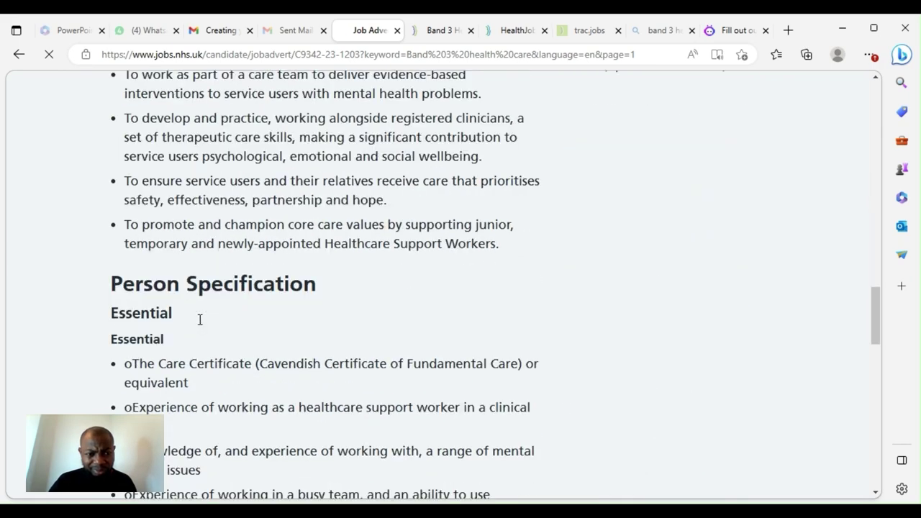
pyautogui.scroll(-3, 130, 237)
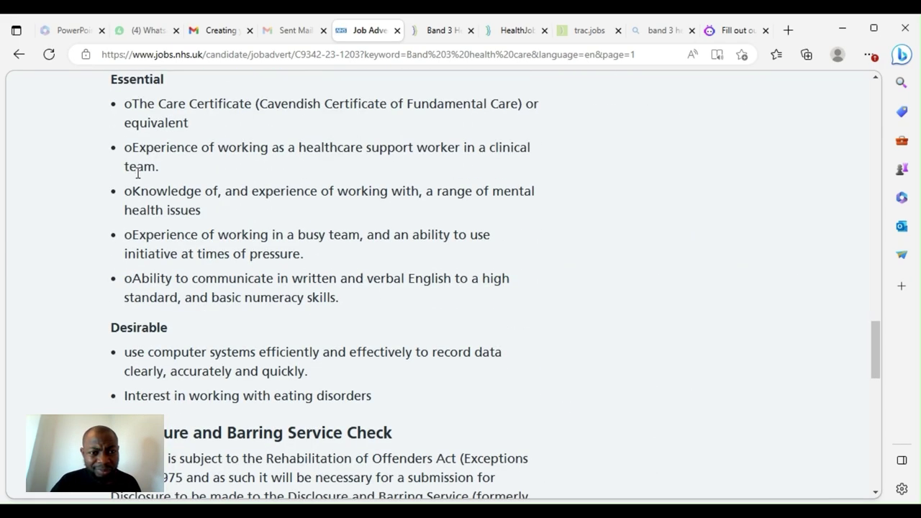
pyautogui.scroll(2, 138, 259)
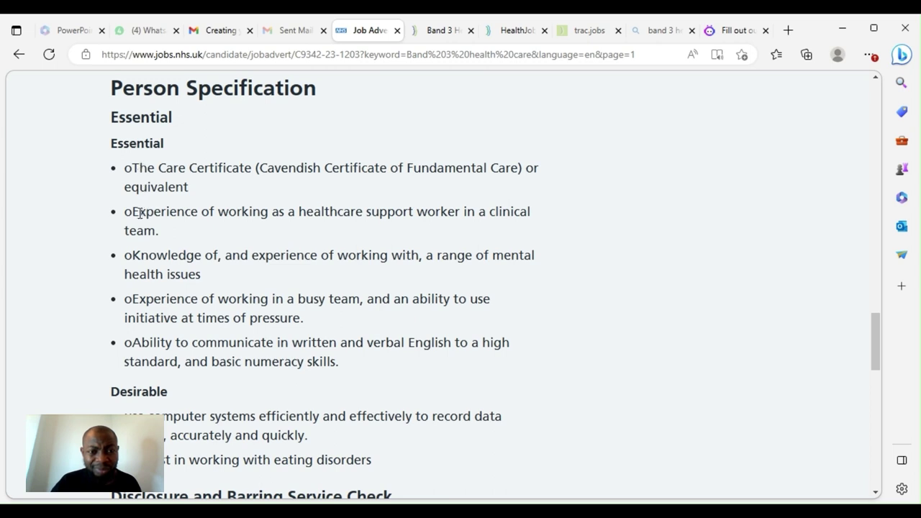
pyautogui.moveTo(133, 172); pyautogui.dragTo(395, 364)
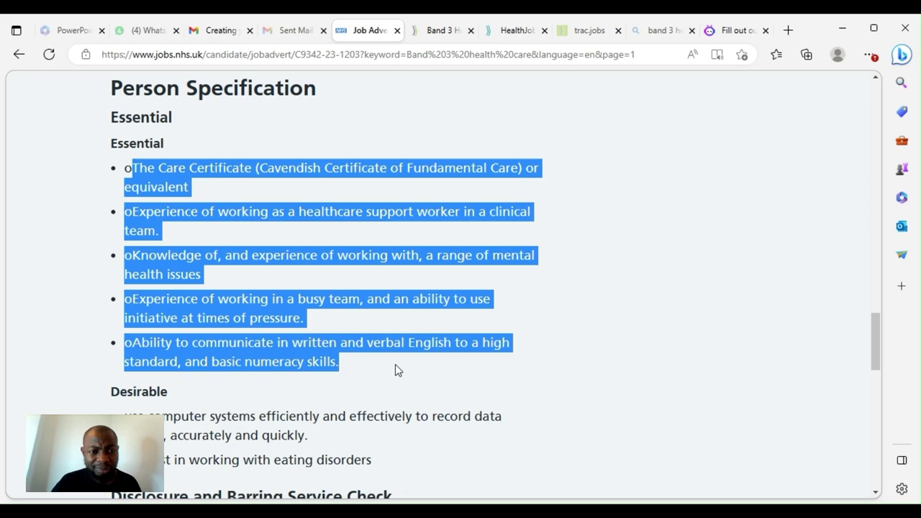
pyautogui.rightClick(333, 211)
pyautogui.click(371, 226)
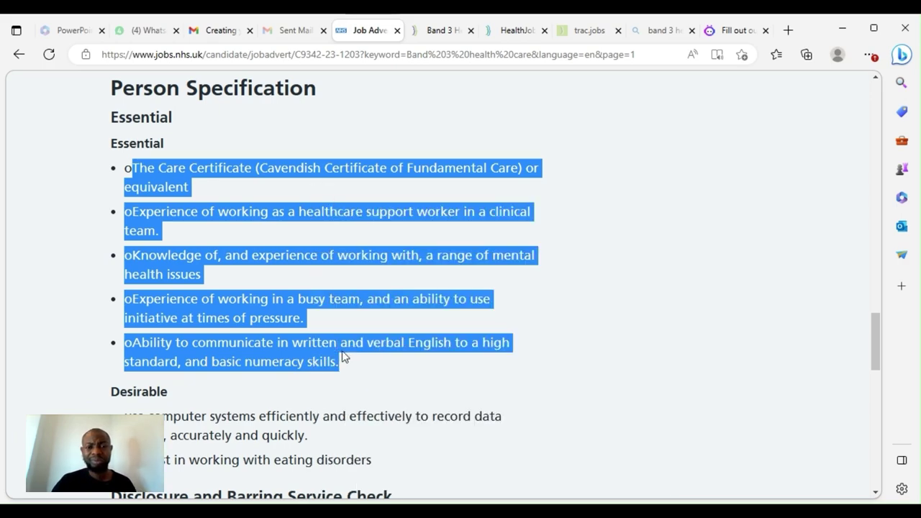
pyautogui.scroll(-5, 344, 360)
pyautogui.scroll(10, 370, 211)
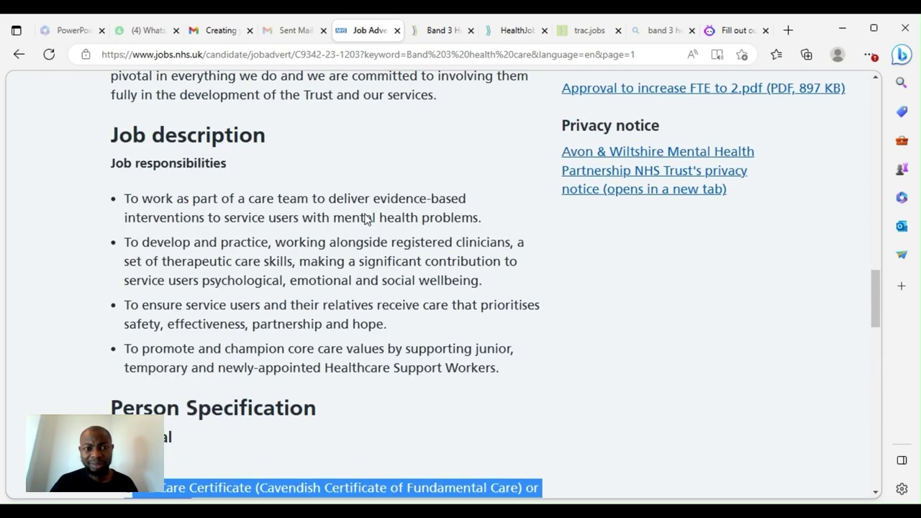
pyautogui.scroll(15, 364, 216)
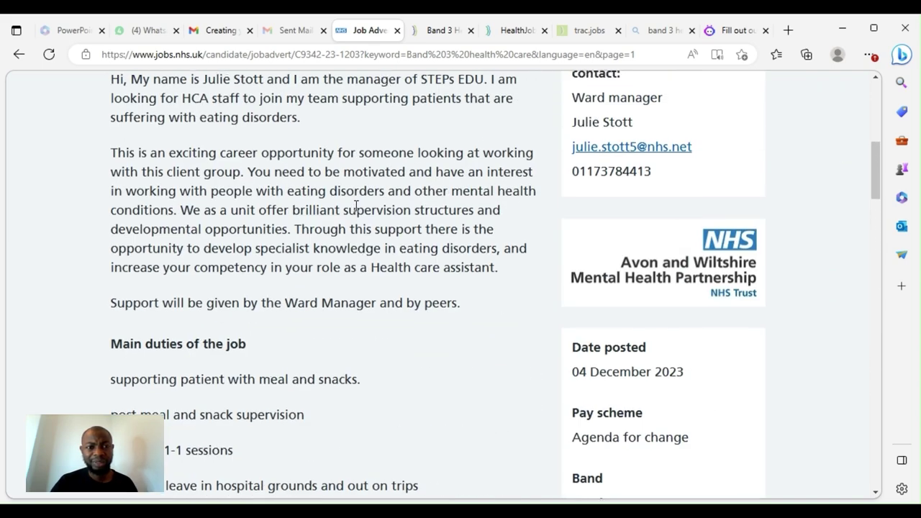
pyautogui.scroll(2, 356, 206)
pyautogui.scroll(-4, 360, 203)
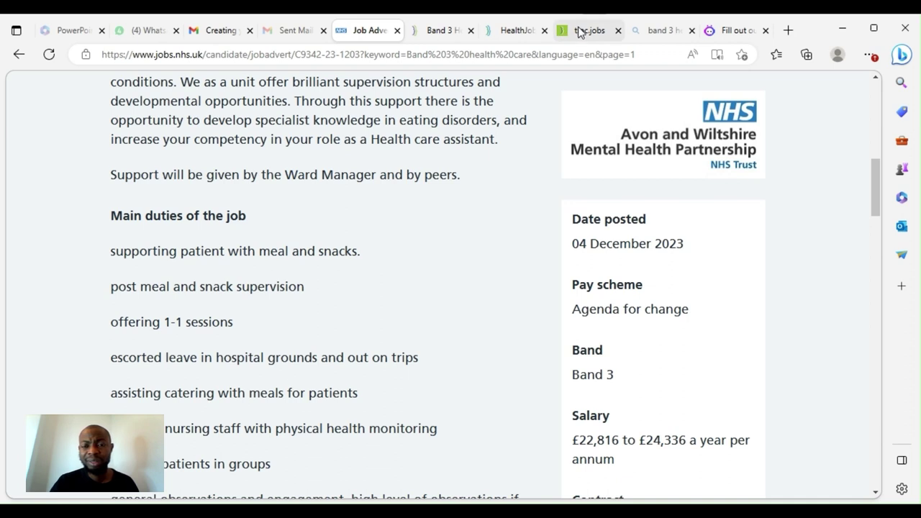
# Paste the copied Essential requirements into the essay's Specific Instructions field
pyautogui.click(725, 30)
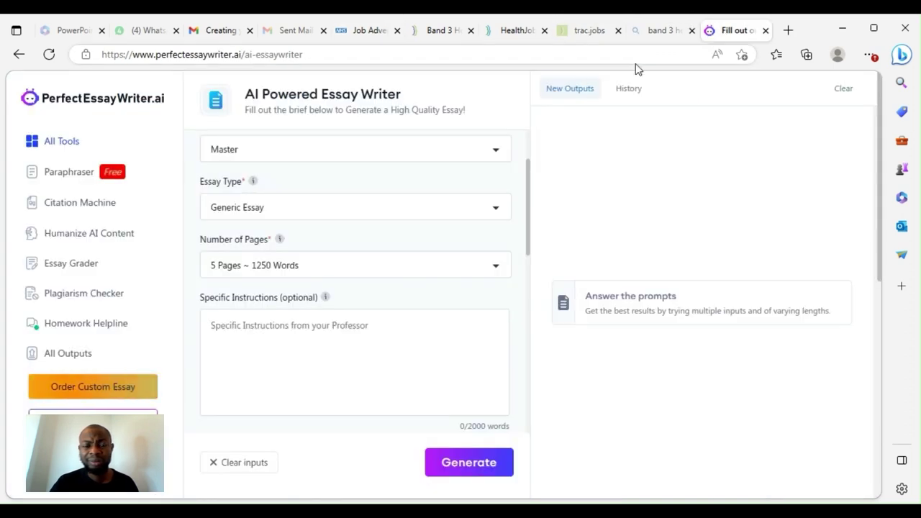
pyautogui.click(228, 339)
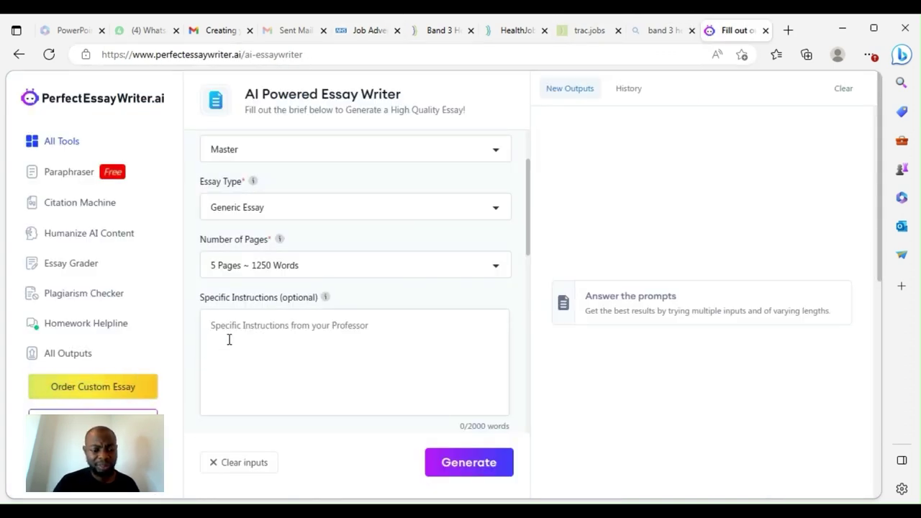
pyautogui.hotkey('ctrl', 'v')
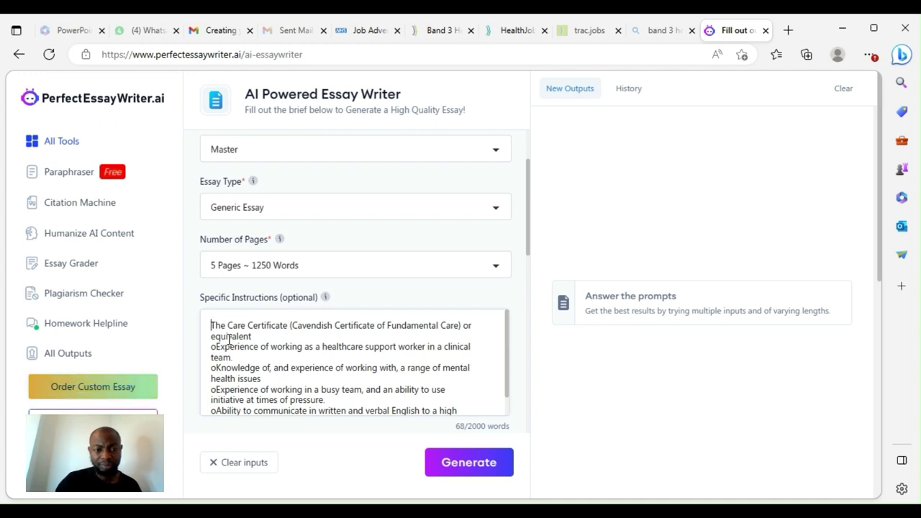
pyautogui.scroll(-1, 277, 345)
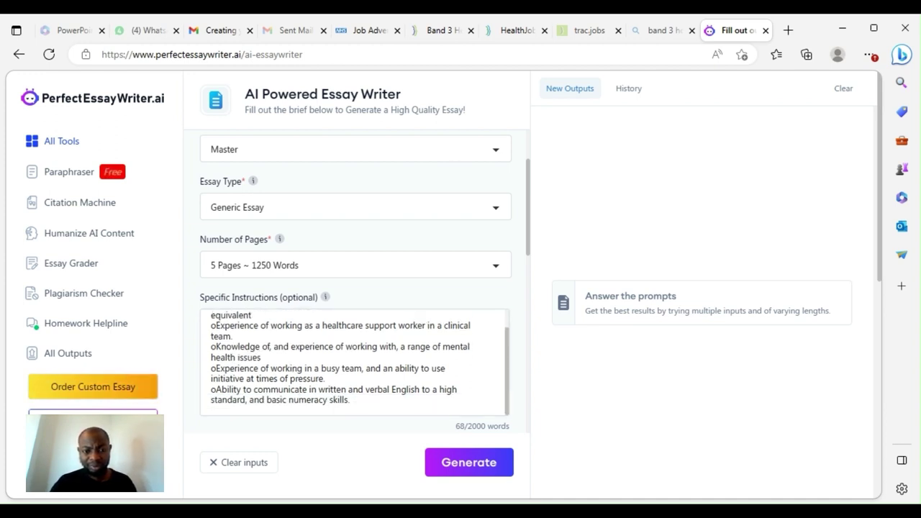
# Copy the Main duties list from the NHS Jobs advert
pyautogui.click(440, 33)
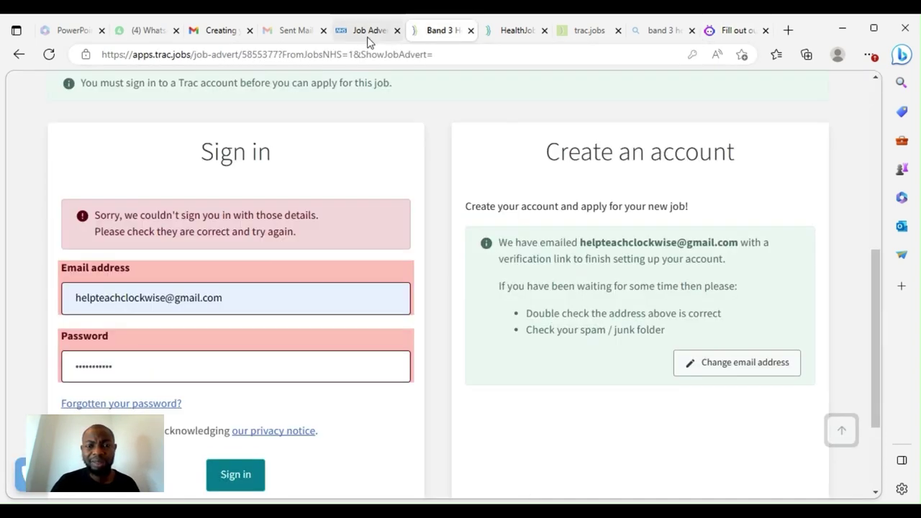
pyautogui.click(368, 36)
pyautogui.scroll(-2, 237, 306)
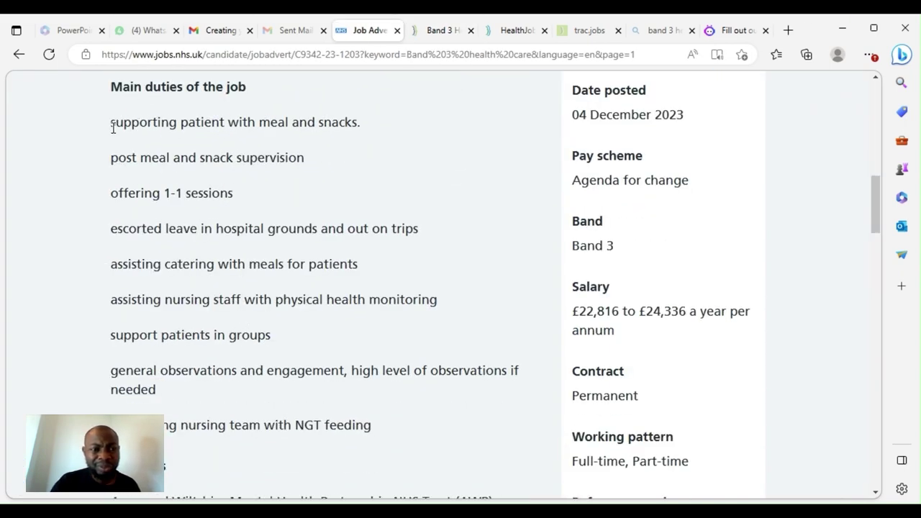
pyautogui.moveTo(113, 128); pyautogui.dragTo(400, 423)
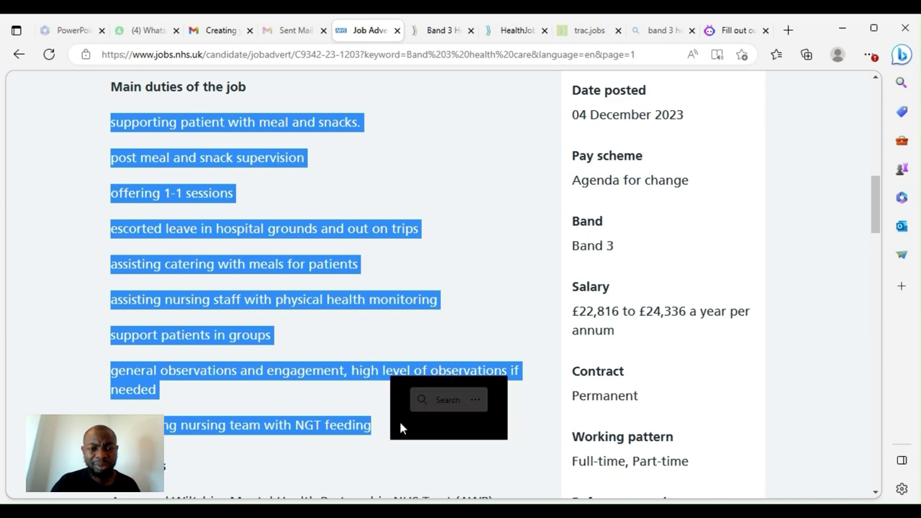
pyautogui.rightClick(178, 158)
pyautogui.click(217, 176)
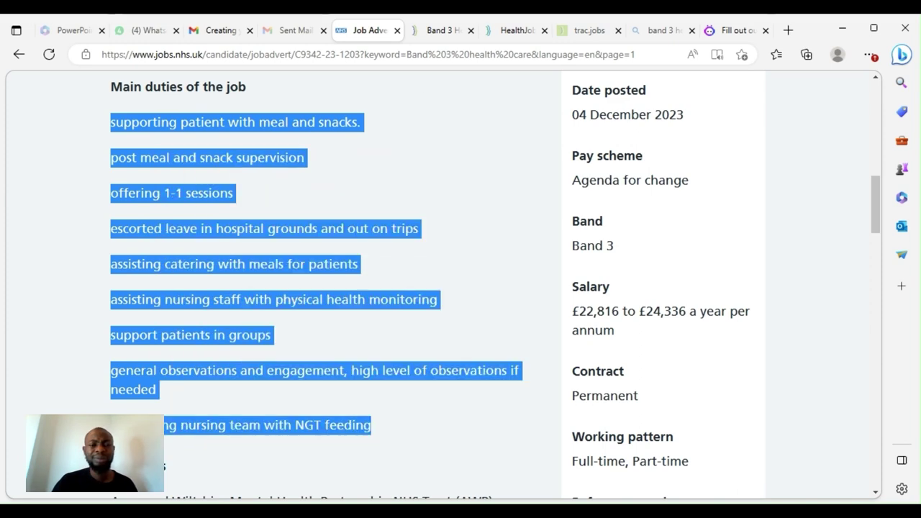
# Paste the main duties on a new line below the existing instructions
pyautogui.click(725, 31)
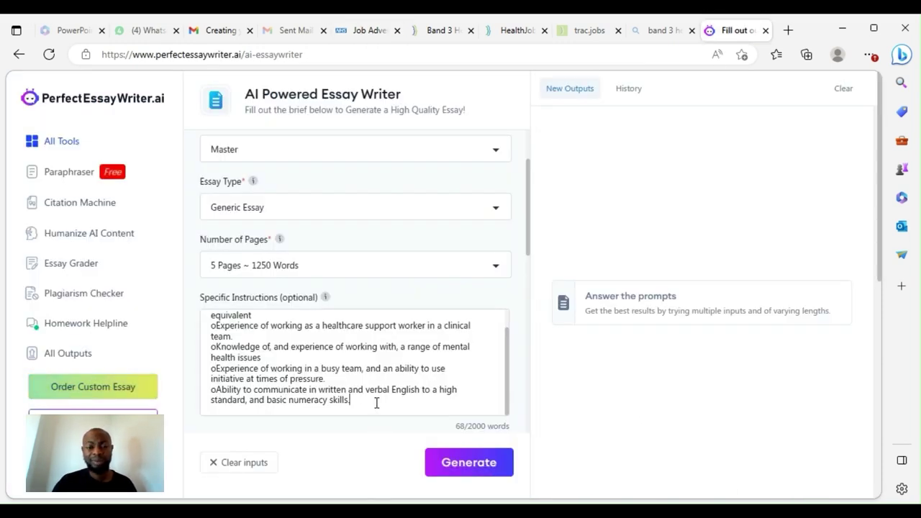
pyautogui.press('Return')
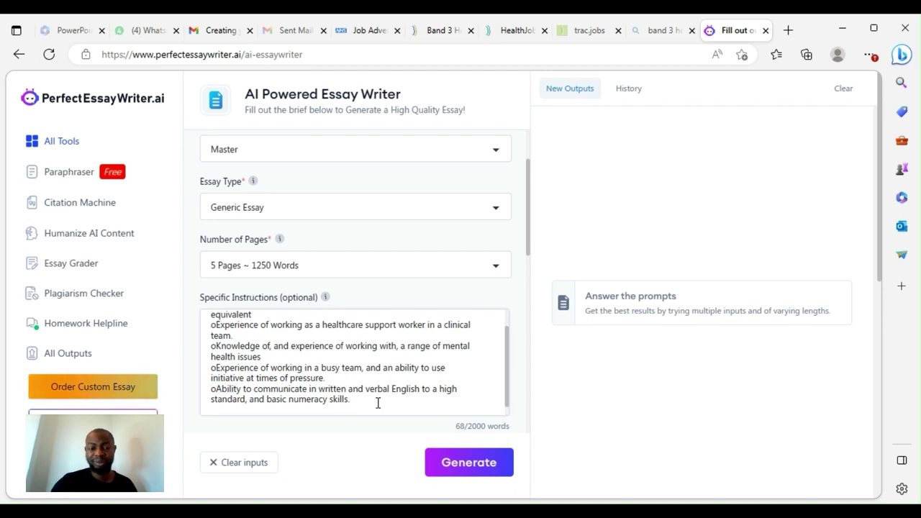
pyautogui.hotkey('ctrl', 'v')
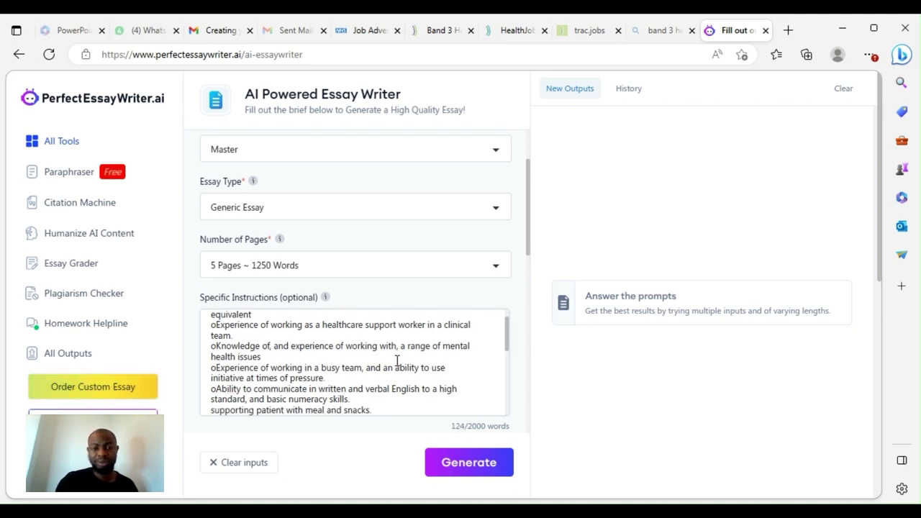
pyautogui.scroll(-4, 396, 362)
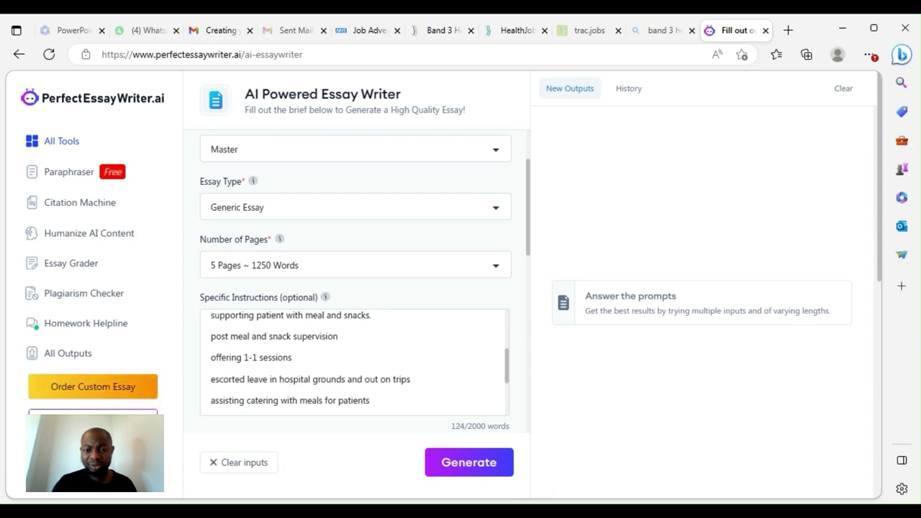
# Generate the essay and read through it, including One-on-One Sessions and Escorted Leaves sections
pyautogui.click(479, 466)
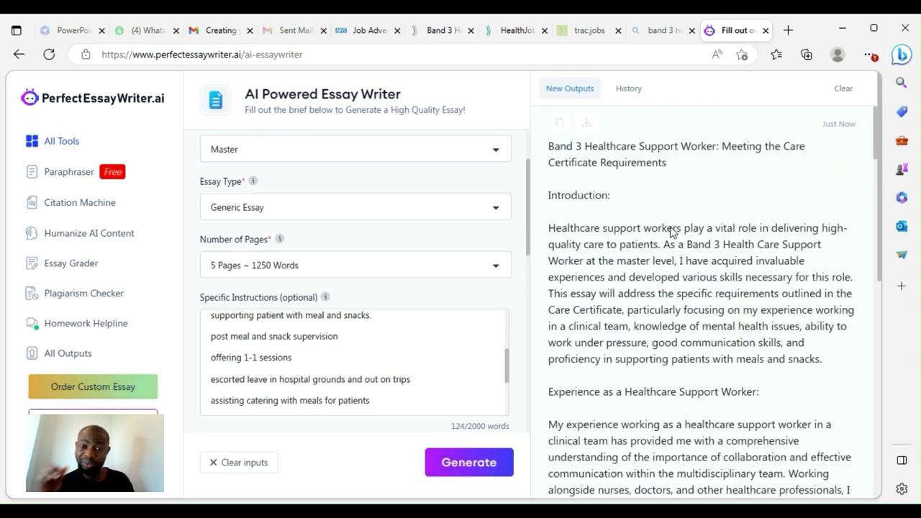
pyautogui.scroll(-1, 684, 248)
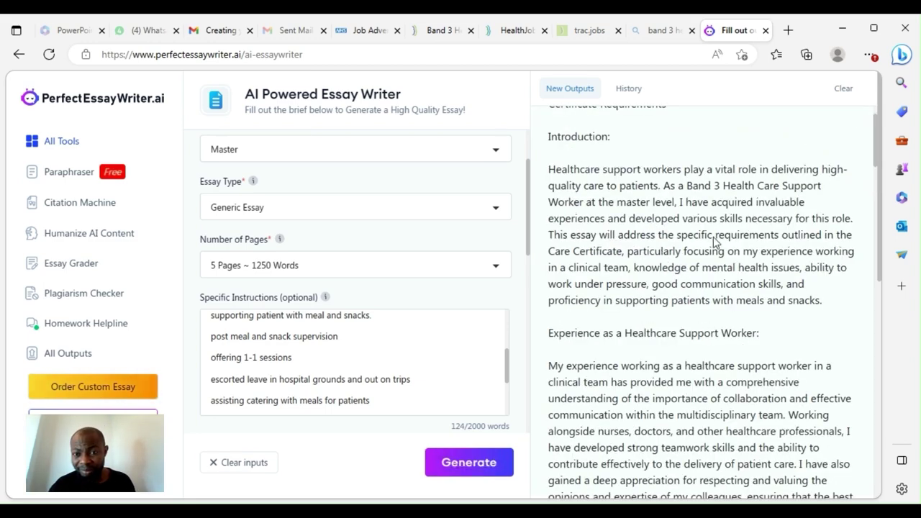
pyautogui.scroll(-10, 727, 198)
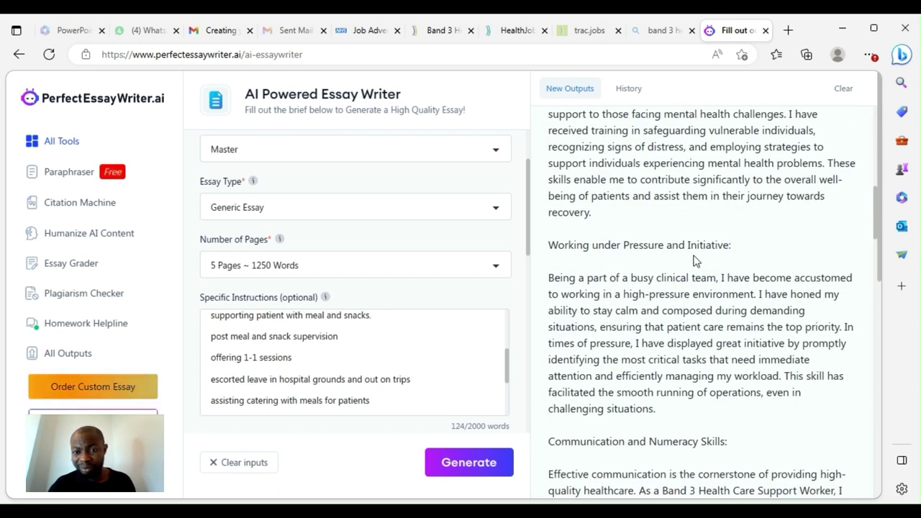
pyautogui.scroll(-3, 695, 260)
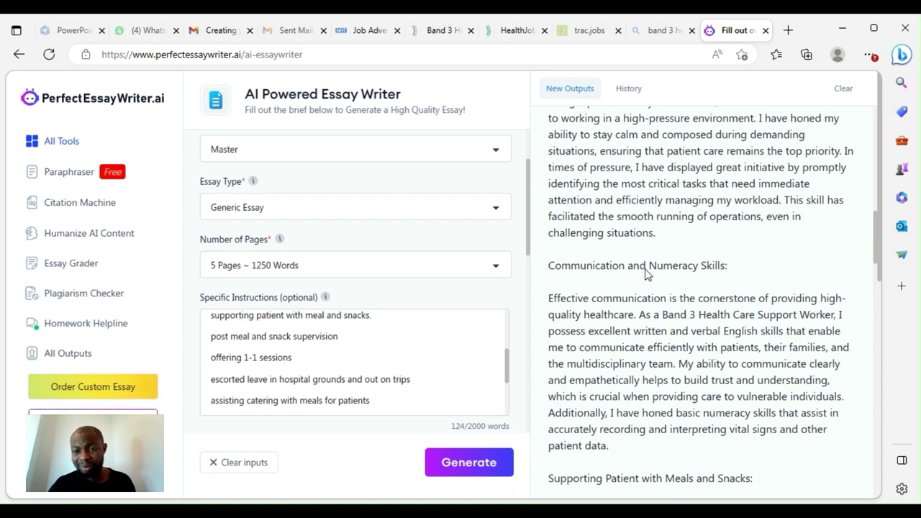
pyautogui.scroll(-2, 699, 276)
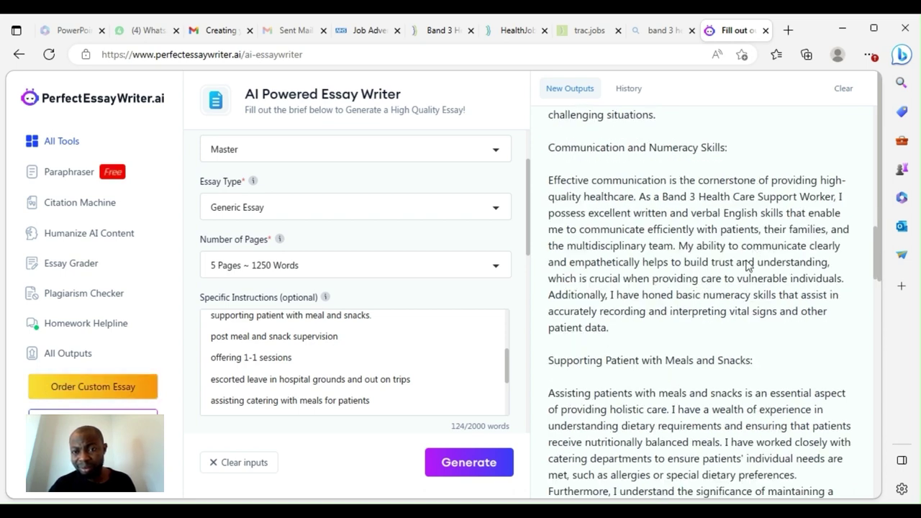
pyautogui.scroll(-10, 741, 288)
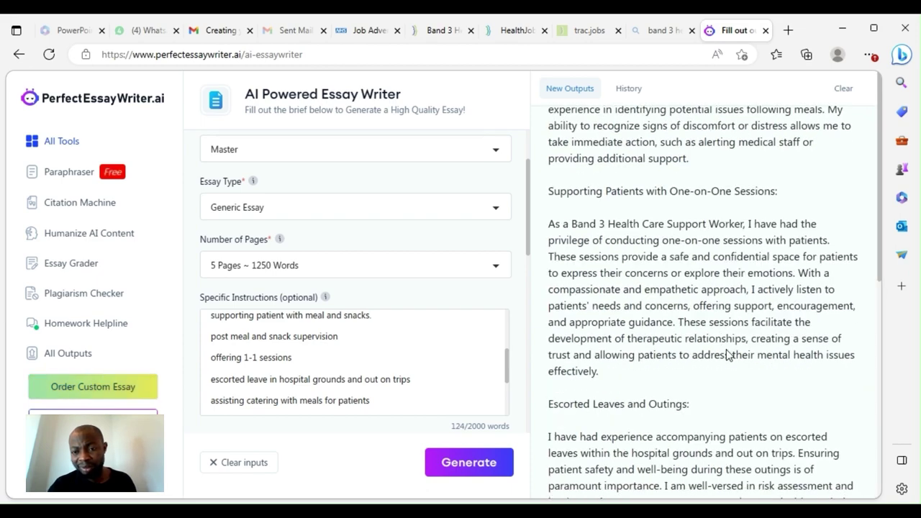
pyautogui.scroll(-4, 728, 354)
pyautogui.scroll(3, 724, 353)
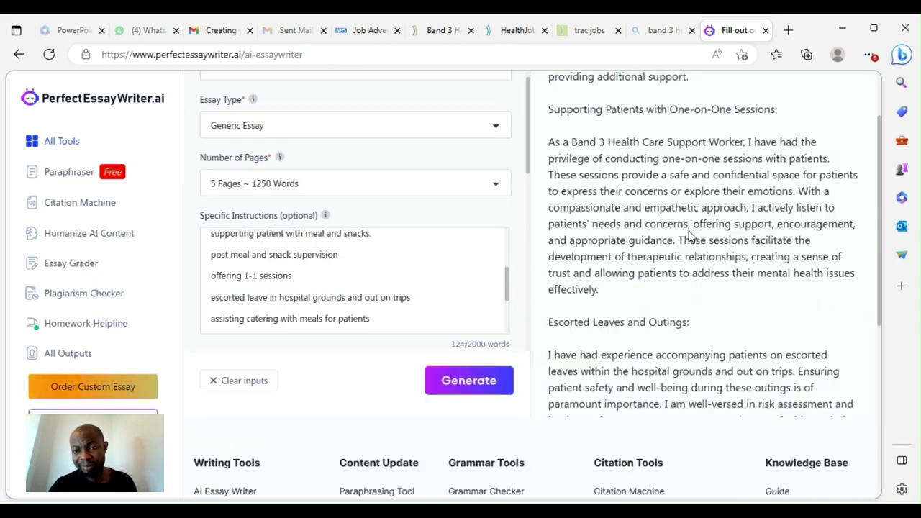
pyautogui.scroll(1, 688, 236)
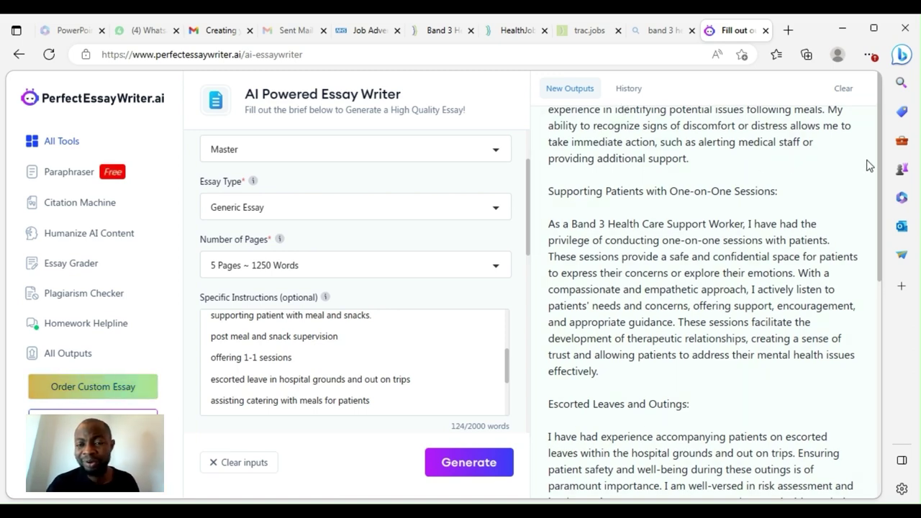
pyautogui.scroll(-1, 703, 228)
pyautogui.scroll(1, 703, 193)
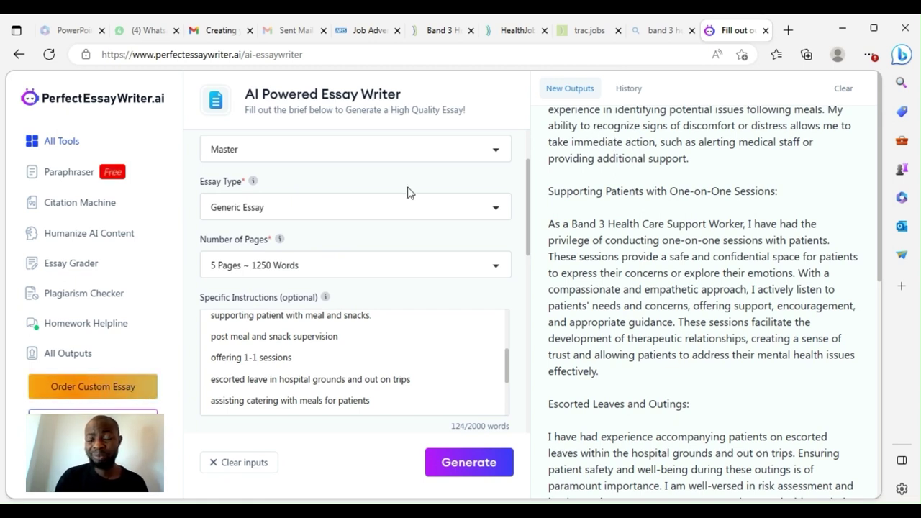
# Close the essay writer, NHS job advert and Trac sign-in tabs, then scroll to the sector tiles
pyautogui.click(765, 30)
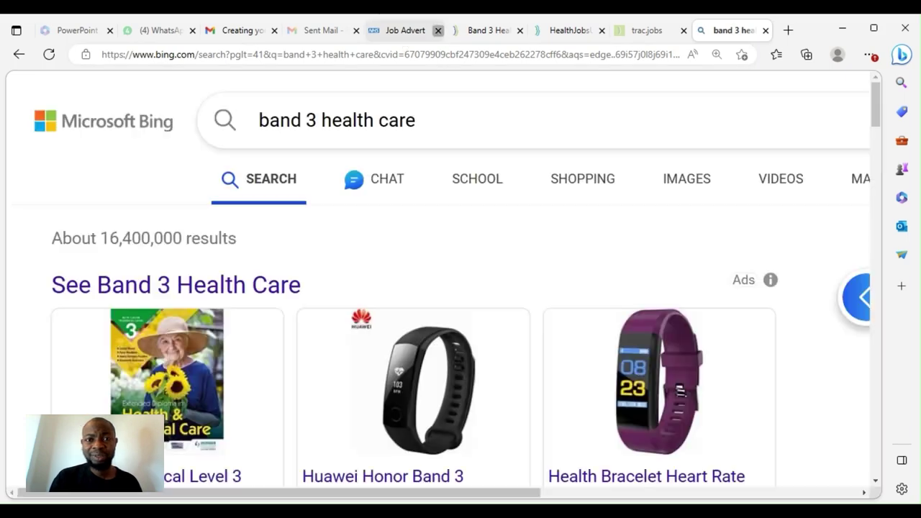
pyautogui.click(437, 31)
pyautogui.click(407, 32)
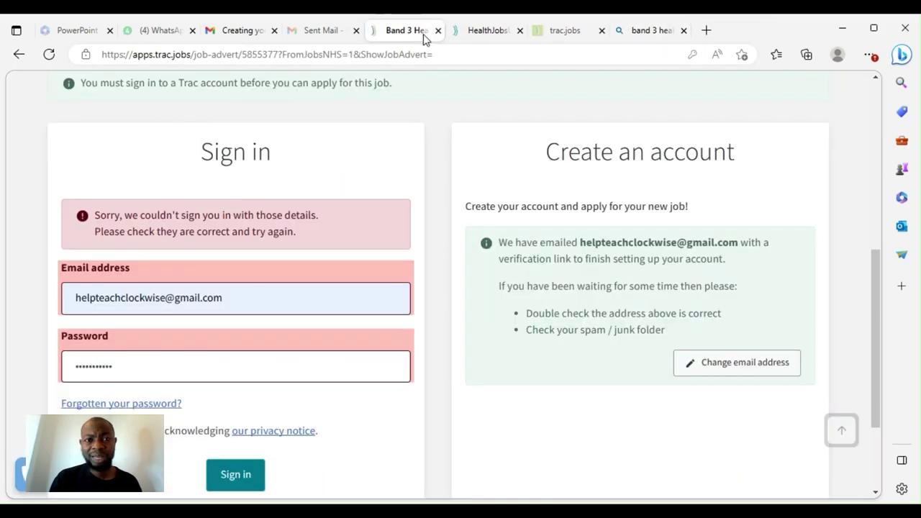
pyautogui.click(438, 30)
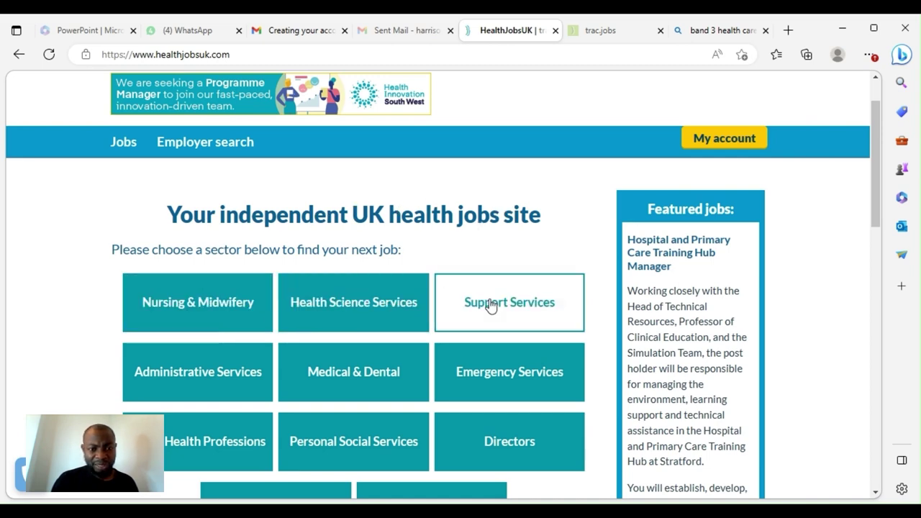
pyautogui.scroll(-2, 442, 338)
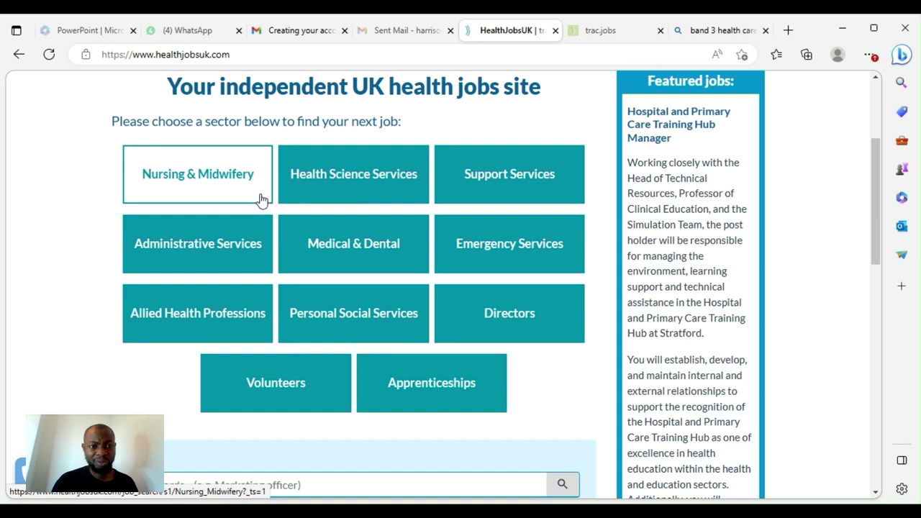
# Search Support Services jobs with all filters left at Any and scroll the results list
pyautogui.click(506, 189)
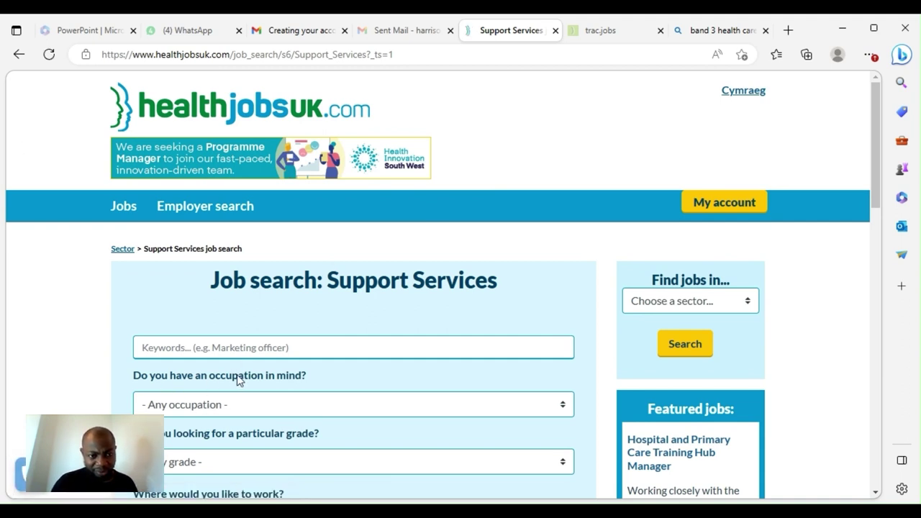
pyautogui.click(305, 404)
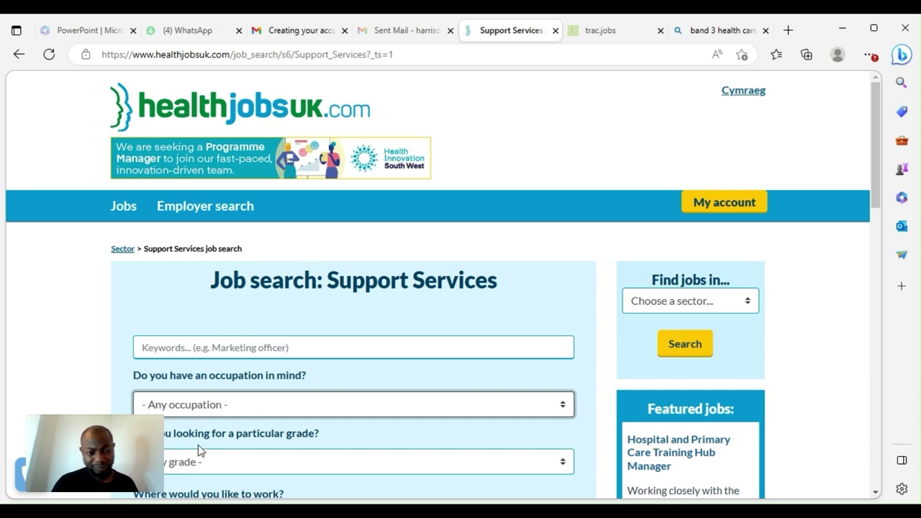
pyautogui.scroll(-1, 199, 445)
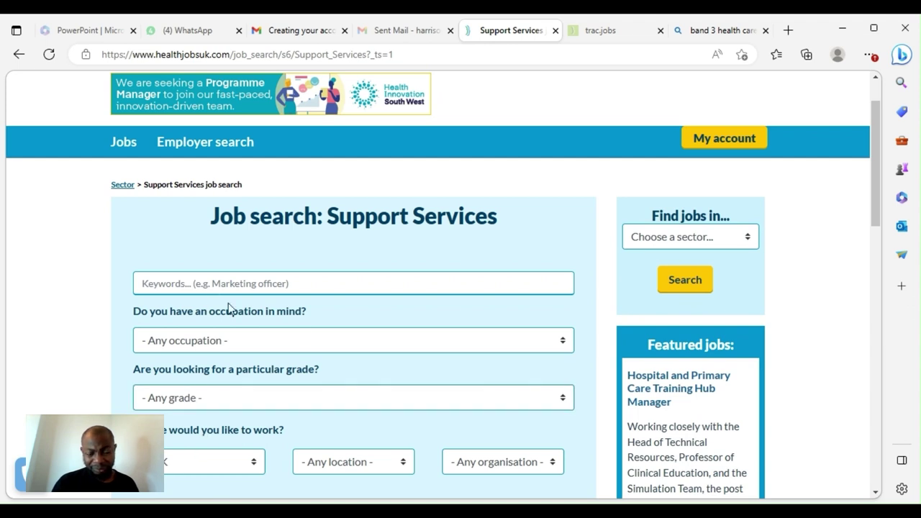
pyautogui.scroll(-1, 228, 307)
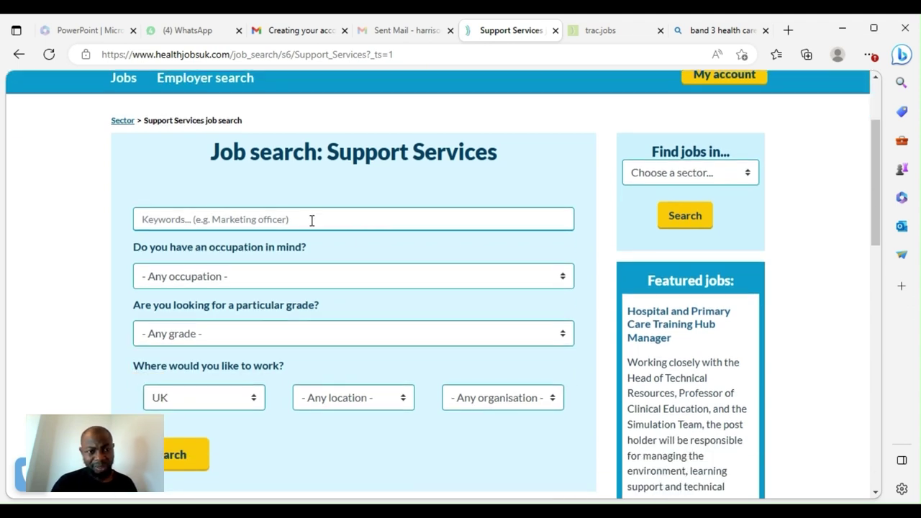
pyautogui.scroll(-1, 383, 264)
pyautogui.click(179, 400)
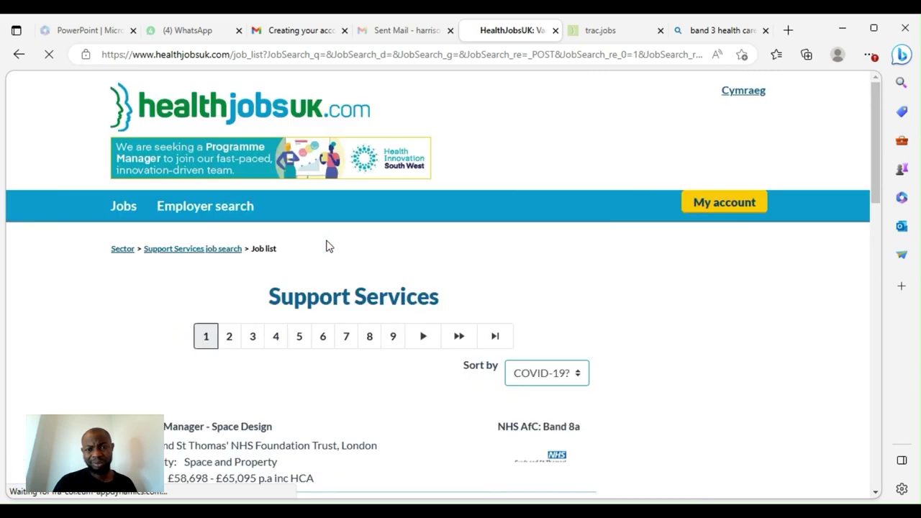
pyautogui.scroll(-3, 325, 244)
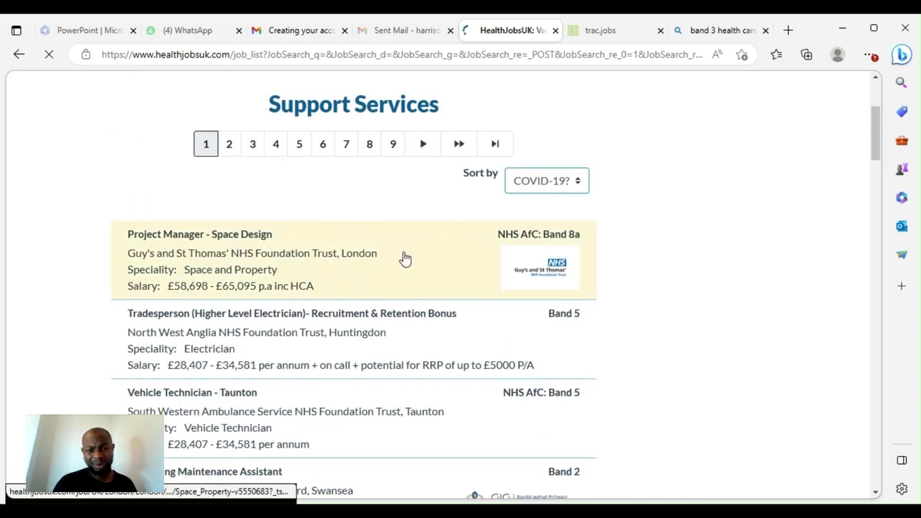
pyautogui.scroll(-1, 302, 269)
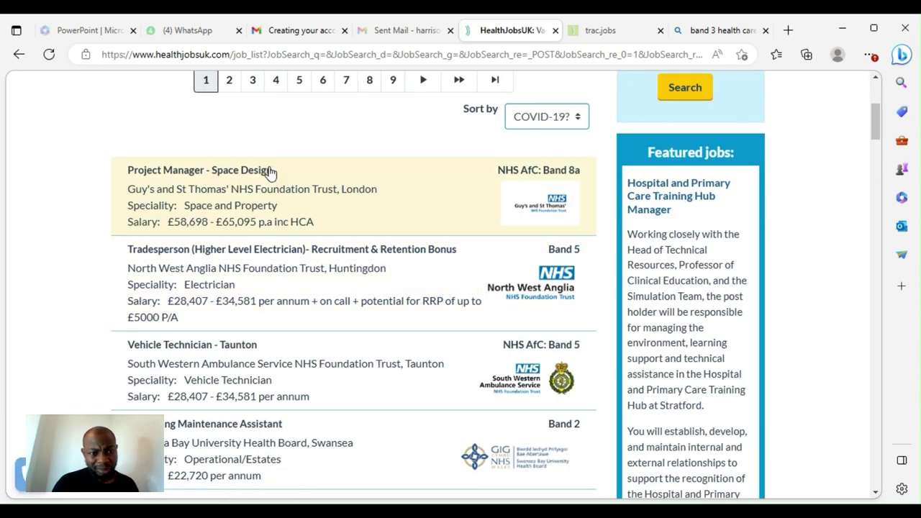
pyautogui.scroll(-3, 230, 381)
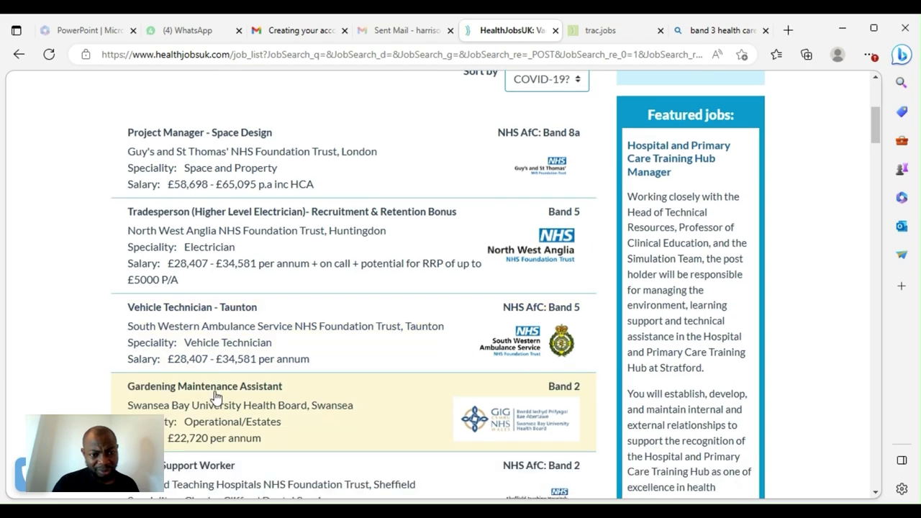